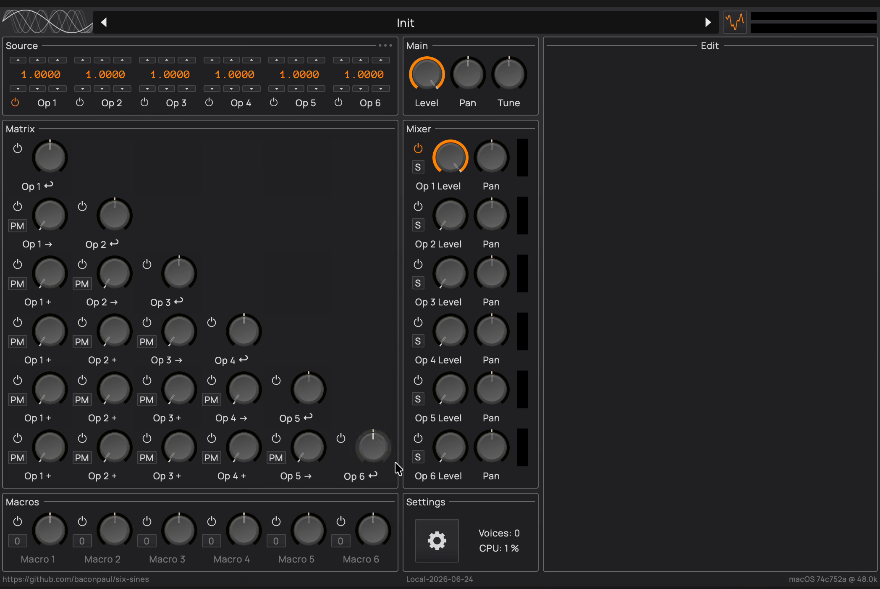
Open the Op 1 feedback settings and examine the available Source Editor display styles
{"action": "mouse_move", "coordinate": [434, 346]}
{"action": "left_click", "coordinate": [51, 156]}
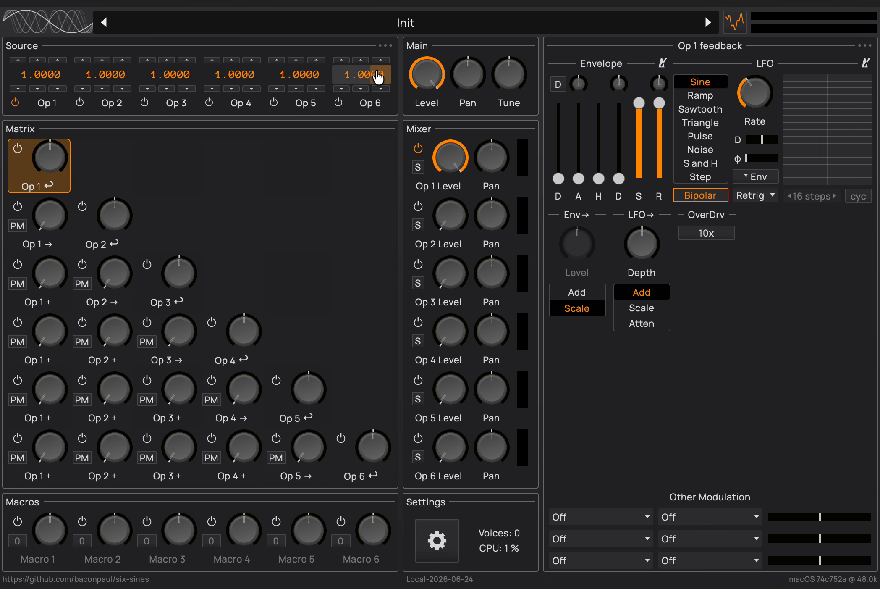
{"action": "left_click", "coordinate": [385, 46]}
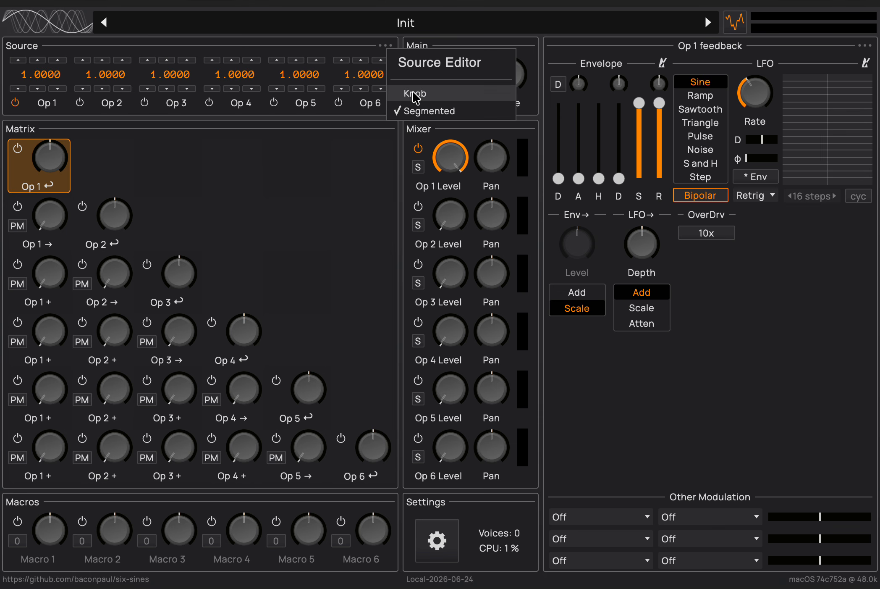
{"action": "left_click", "coordinate": [376, 167]}
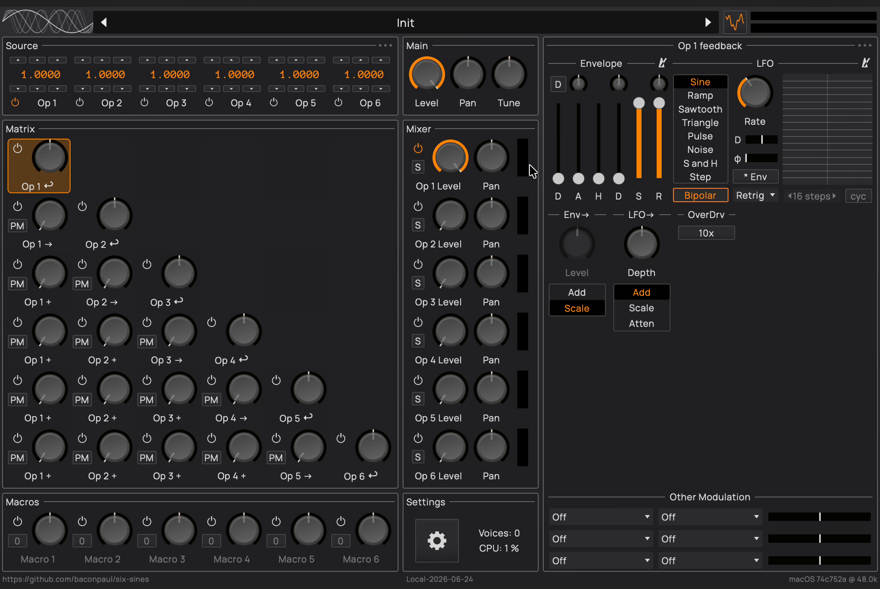
Raise the Op 2 level in the mixer to roughly one third and set the Op 2 source ratio to 2.0000
{"action": "left_click_drag", "start_coordinate": [453, 223], "coordinate": [435, 172]}
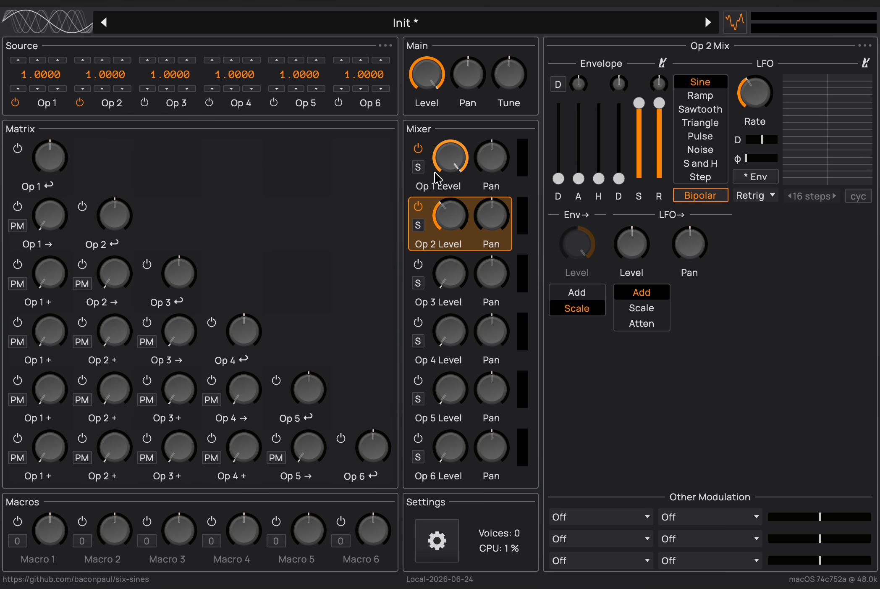
{"action": "left_click", "coordinate": [84, 60]}
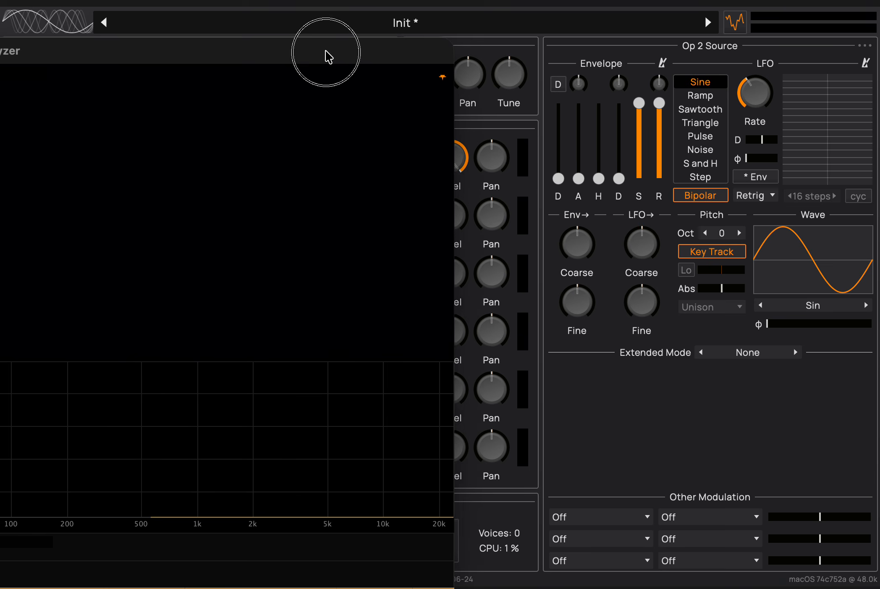
Vary the Op 1 feedback from negative to positive beside the Six Sines Analyzer, and close the analyzer window
{"action": "left_click_drag", "start_coordinate": [325, 55], "coordinate": [630, 14]}
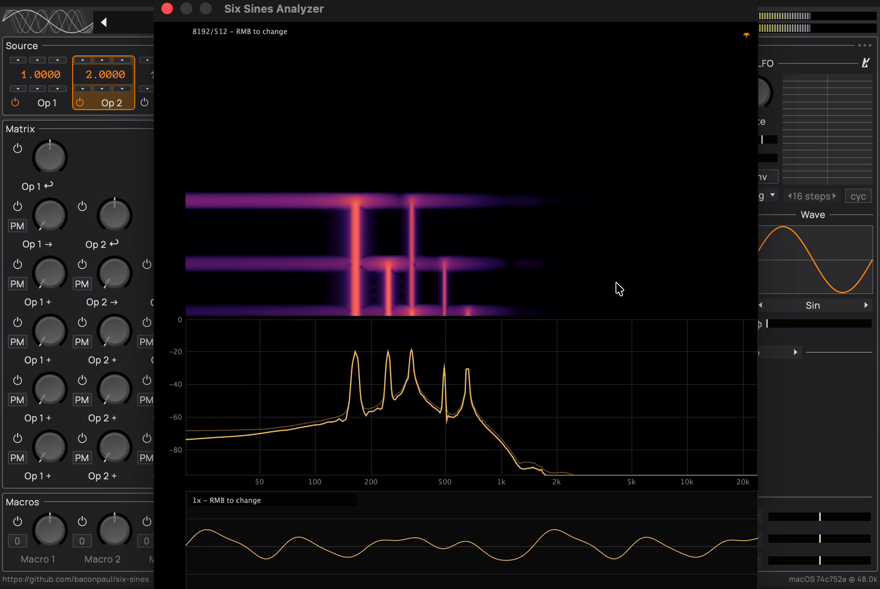
{"action": "left_click_drag", "start_coordinate": [383, 18], "coordinate": [357, 26]}
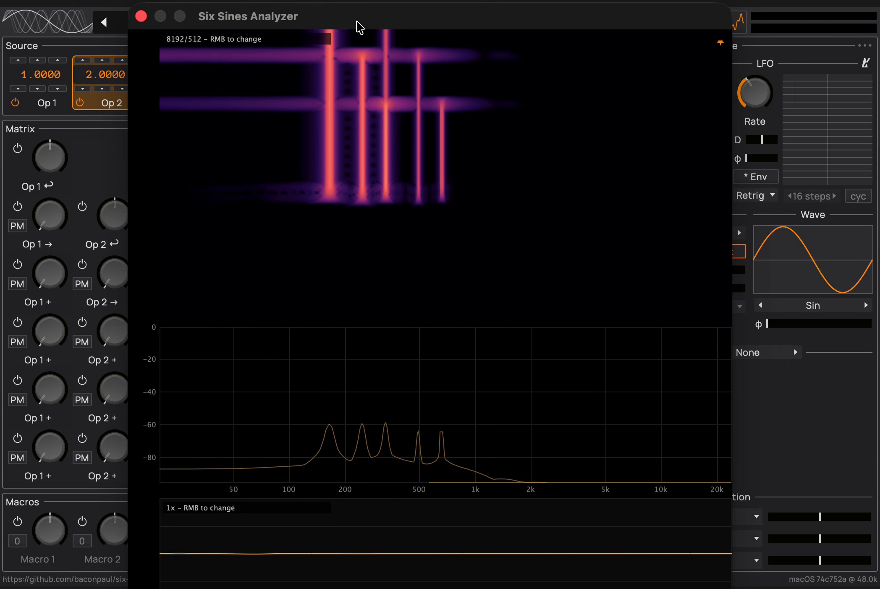
{"action": "left_click_drag", "start_coordinate": [47, 161], "coordinate": [66, 194]}
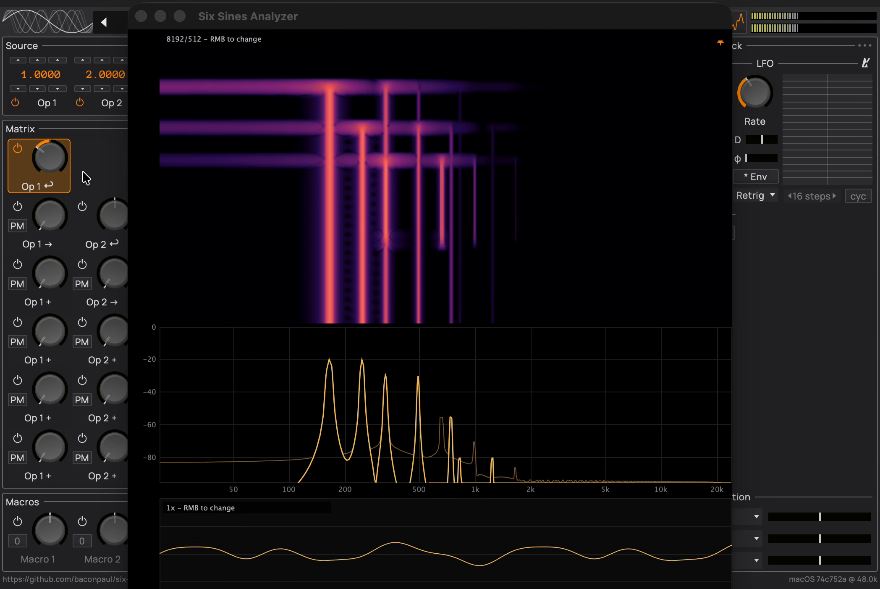
{"action": "left_click", "coordinate": [55, 157]}
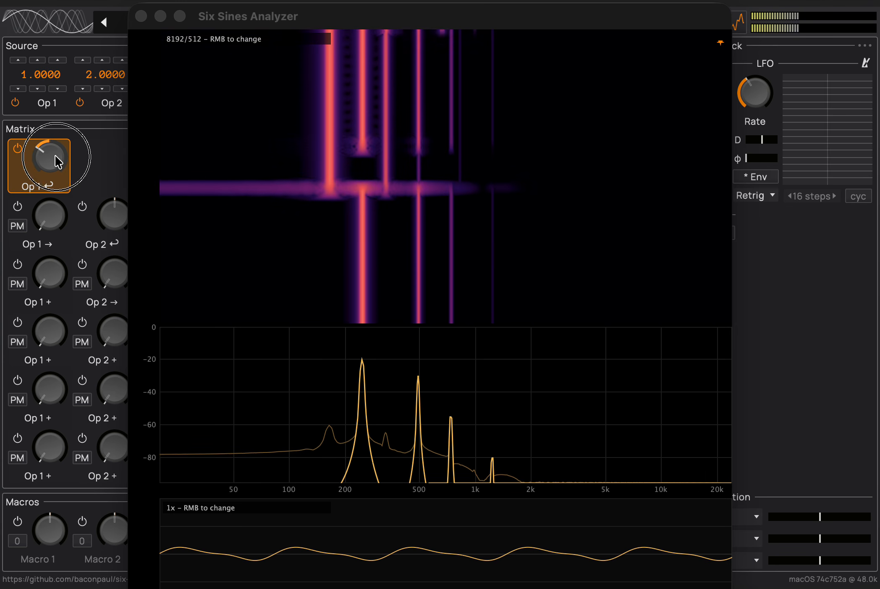
{"action": "left_click_drag", "start_coordinate": [55, 155], "coordinate": [45, 100]}
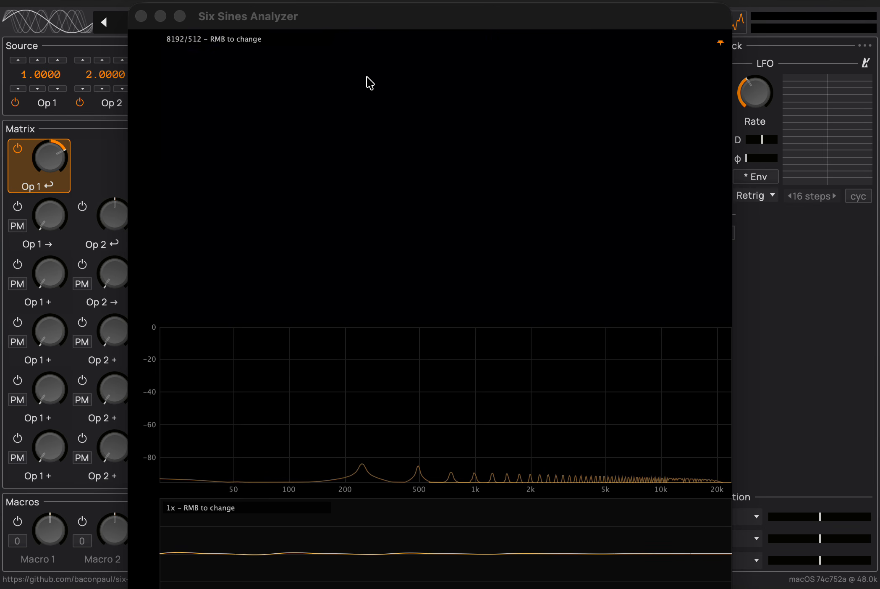
{"action": "left_click", "coordinate": [148, 17]}
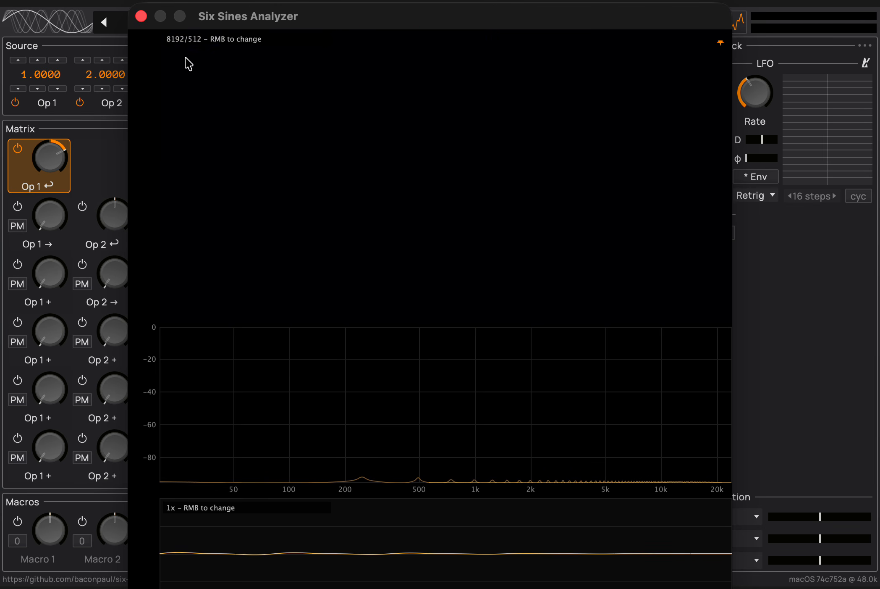
{"action": "left_click", "coordinate": [141, 16]}
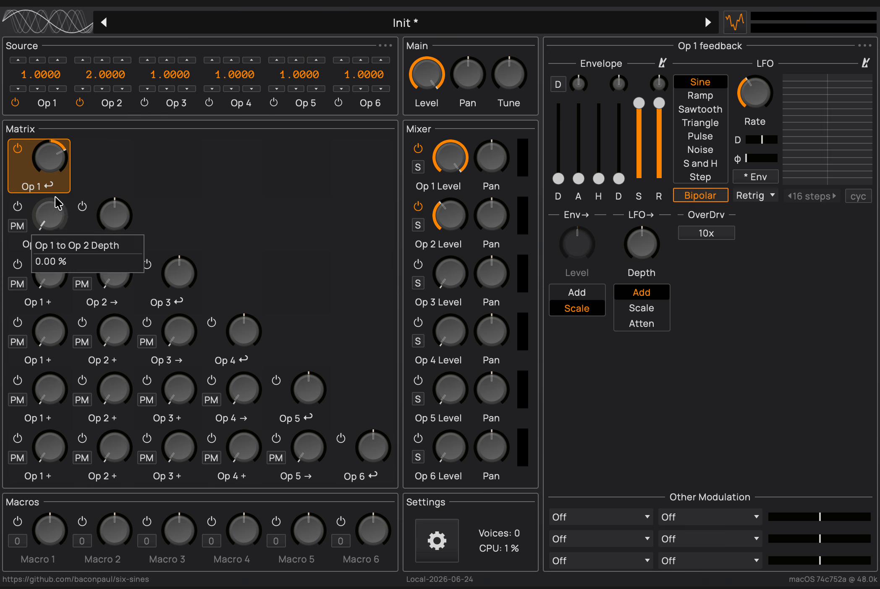
Set the Op 1 feedback LFO shape to Step with 6 steps and draw an alternating positive and negative pattern
{"action": "mouse_move", "coordinate": [42, 156]}
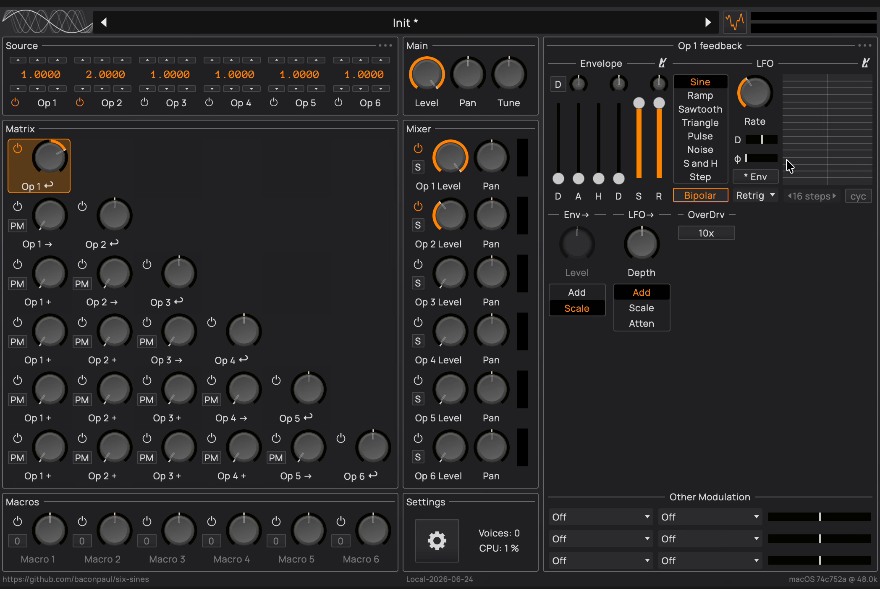
{"action": "left_click", "coordinate": [701, 177]}
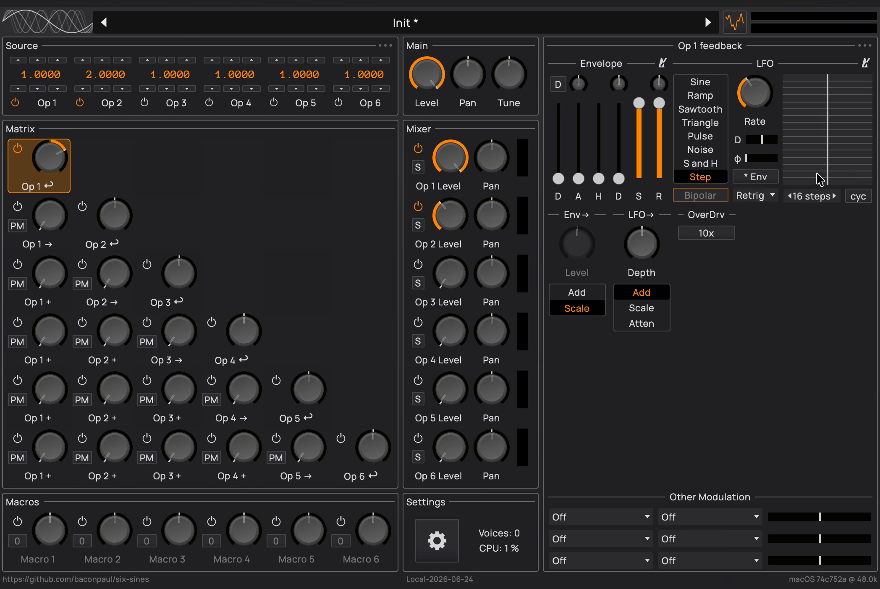
{"action": "left_click", "coordinate": [819, 197]}
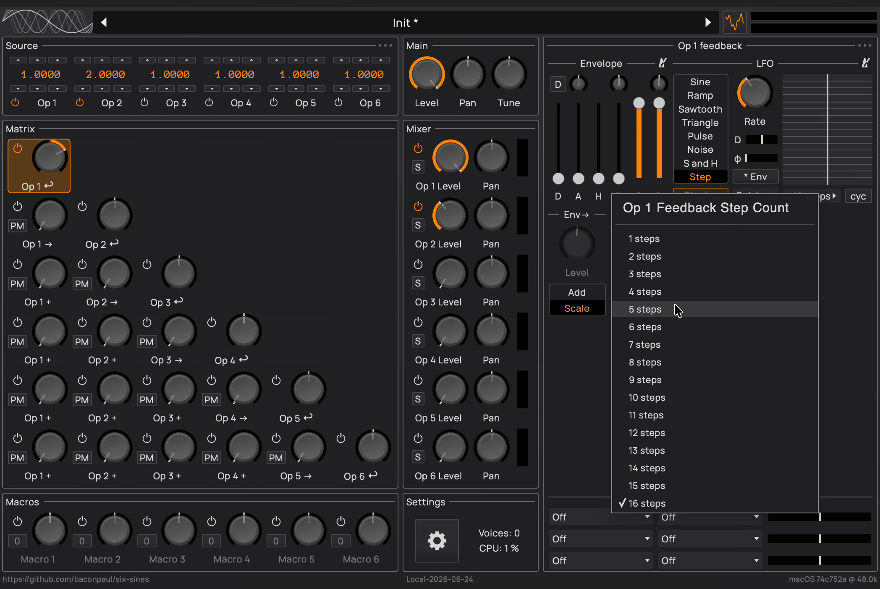
{"action": "left_click", "coordinate": [671, 322]}
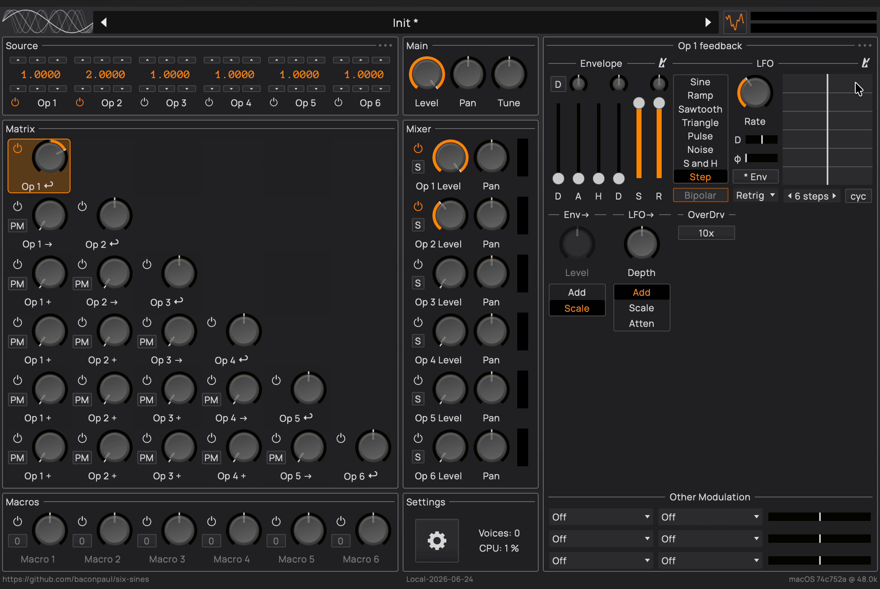
{"action": "left_click_drag", "start_coordinate": [836, 84], "coordinate": [801, 100]}
{"action": "mouse_move", "coordinate": [840, 126]}
{"action": "left_mouse_down"}
{"action": "mouse_move", "coordinate": [853, 118]}
{"action": "mouse_move", "coordinate": [857, 132]}
{"action": "left_mouse_up"}
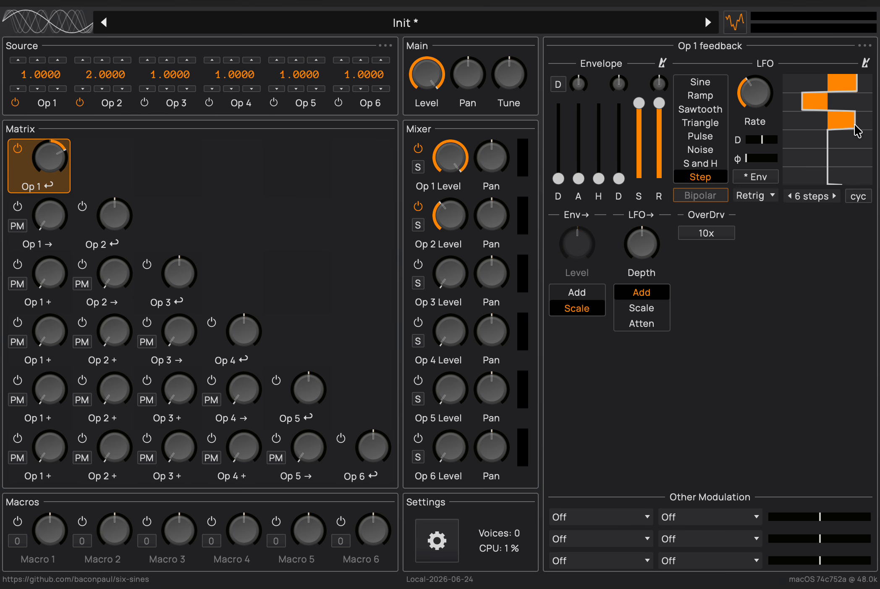
{"action": "left_click_drag", "start_coordinate": [827, 161], "coordinate": [835, 178]}
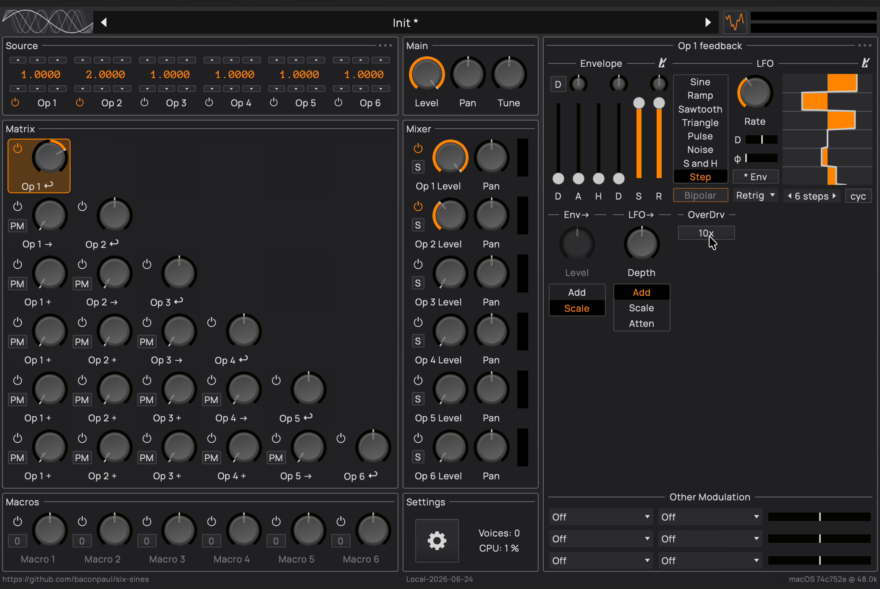
Reset the Op 1 feedback amount to zero and turn its LFO depth up to a high positive value
{"action": "left_click_drag", "start_coordinate": [640, 251], "coordinate": [634, 219]}
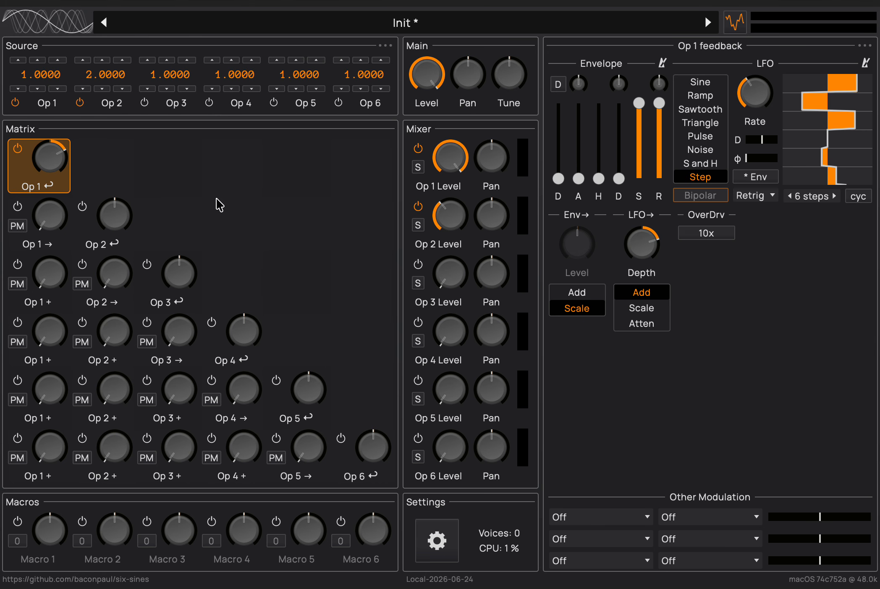
{"action": "double_click", "coordinate": [53, 152]}
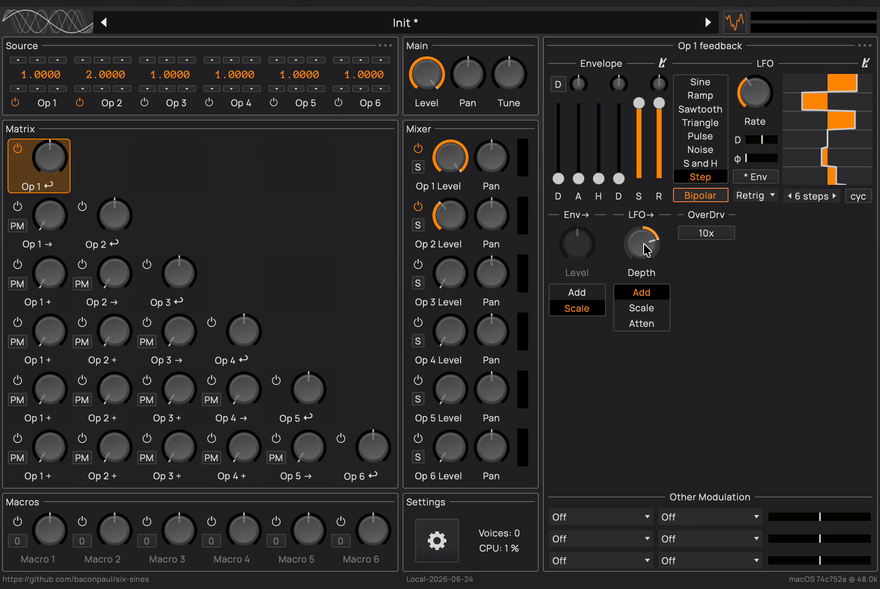
{"action": "left_click_drag", "start_coordinate": [644, 244], "coordinate": [639, 219]}
Adjust the Op 1 feedback LFO rate to about mid-range and enable the step sequence's cyc option
{"action": "left_click_drag", "start_coordinate": [751, 87], "coordinate": [747, 53]}
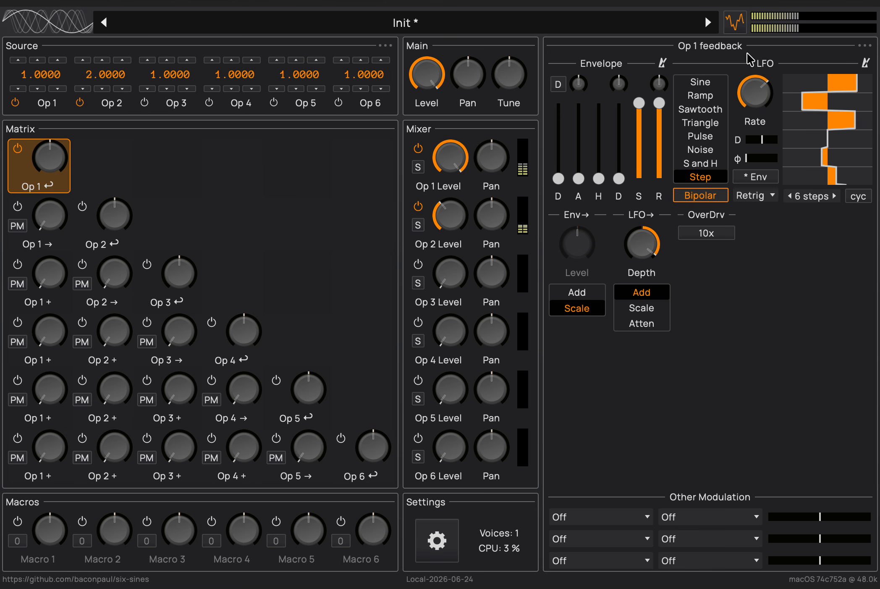
{"action": "left_click_drag", "start_coordinate": [756, 88], "coordinate": [760, 107]}
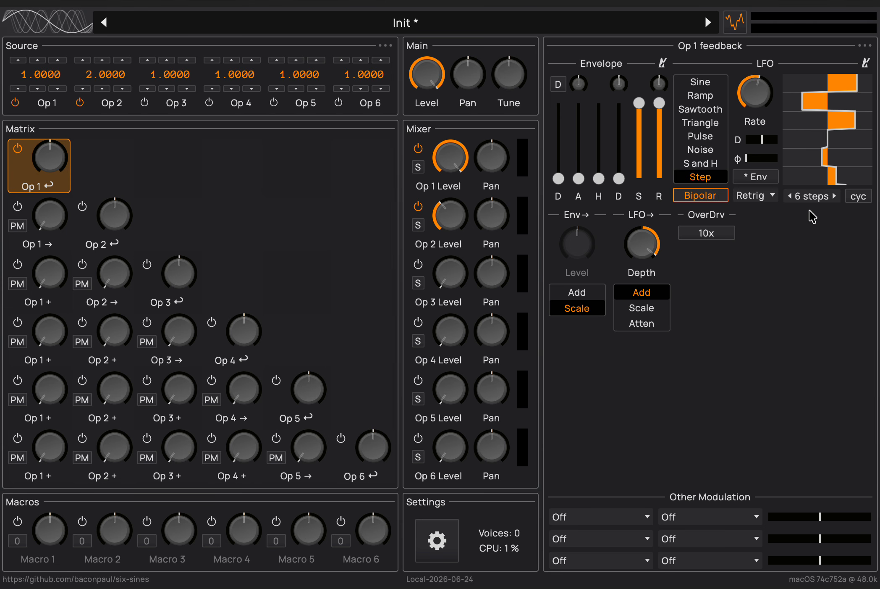
{"action": "left_click_drag", "start_coordinate": [750, 93], "coordinate": [746, 103]}
{"action": "left_click", "coordinate": [861, 203]}
Raise the Op 1 feedback envelope's delay, attack, hold and decay, drop sustain to near zero, and deepen the fifth LFO step's negative value
{"action": "mouse_move", "coordinate": [755, 177]}
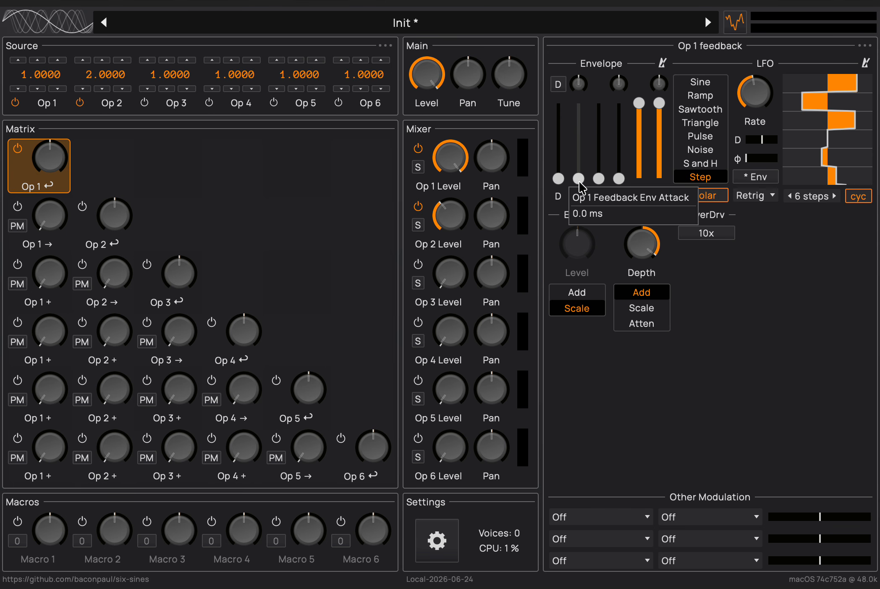
{"action": "left_click_drag", "start_coordinate": [555, 174], "coordinate": [553, 130]}
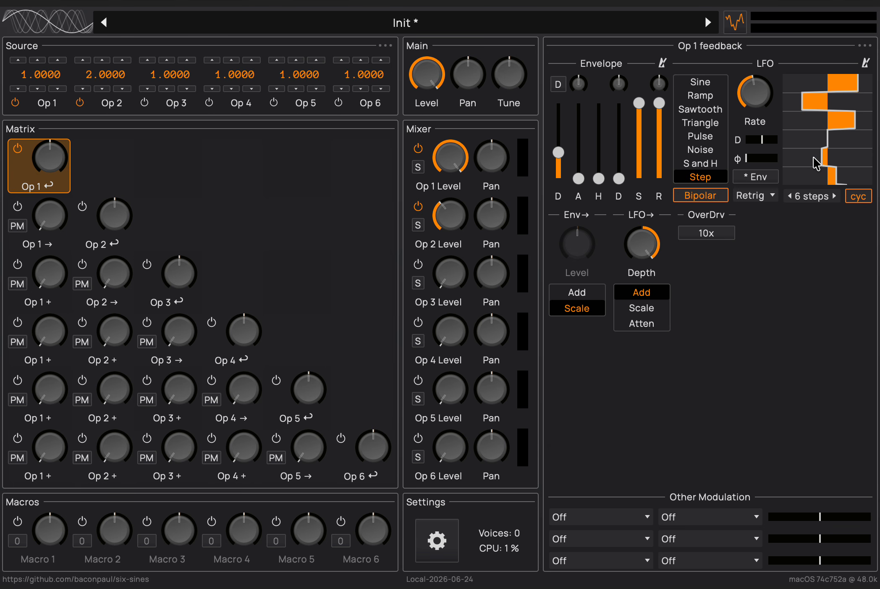
{"action": "left_click_drag", "start_coordinate": [813, 156], "coordinate": [796, 156]}
{"action": "left_click_drag", "start_coordinate": [639, 103], "coordinate": [657, 233]}
{"action": "left_click_drag", "start_coordinate": [620, 176], "coordinate": [619, 134]}
{"action": "left_click_drag", "start_coordinate": [577, 176], "coordinate": [599, 130]}
{"action": "left_click_drag", "start_coordinate": [552, 157], "coordinate": [551, 122]}
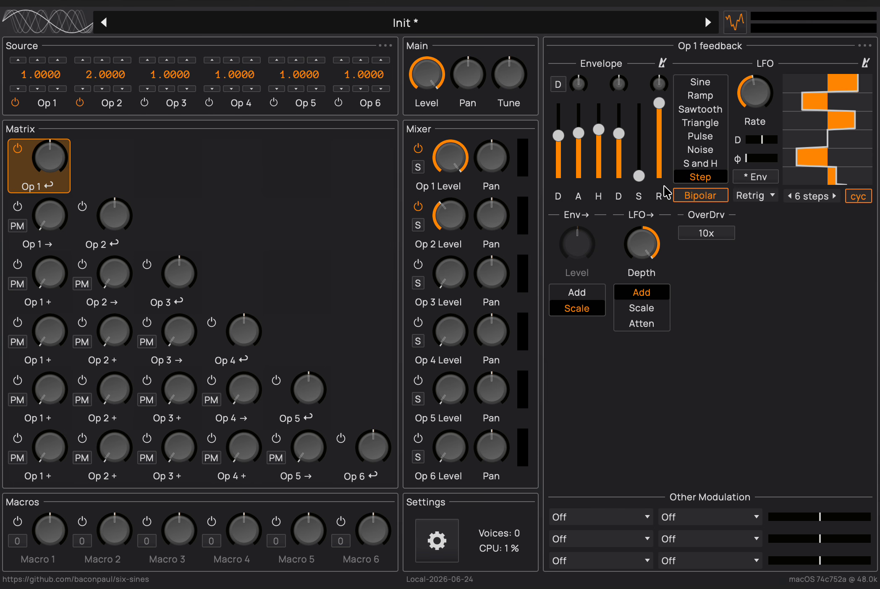
Set the Op 1 feedback LFO depth mode to Scale with * Env off, and raise the Op 1 feedback to a high positive amount
{"action": "left_click", "coordinate": [748, 195]}
{"action": "left_click", "coordinate": [637, 309]}
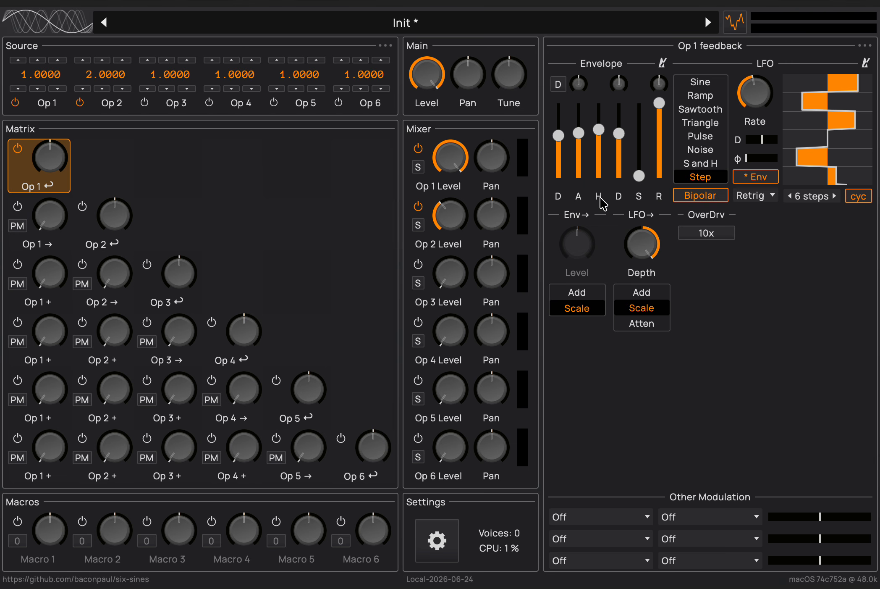
{"action": "left_click", "coordinate": [756, 176]}
{"action": "left_click_drag", "start_coordinate": [55, 156], "coordinate": [54, 115]}
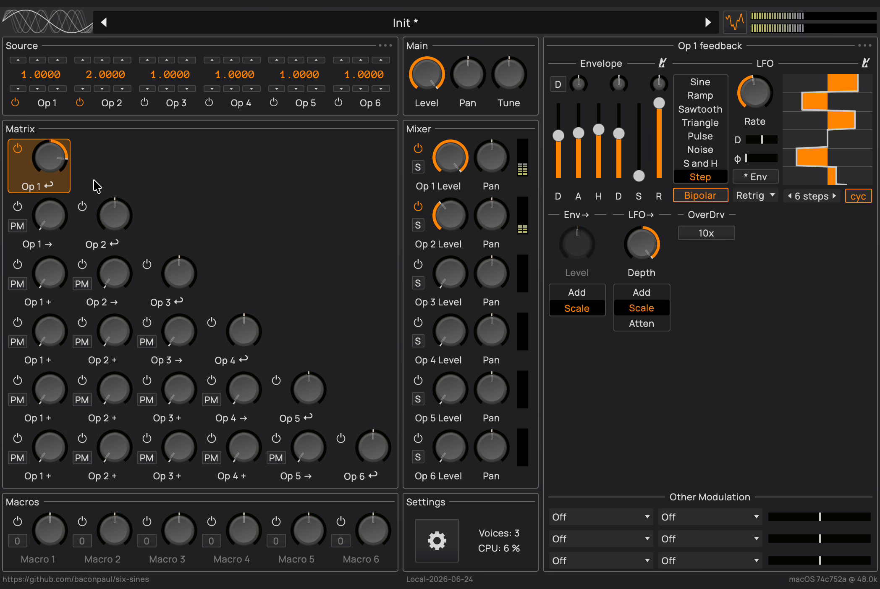
{"action": "left_click_drag", "start_coordinate": [48, 149], "coordinate": [47, 128]}
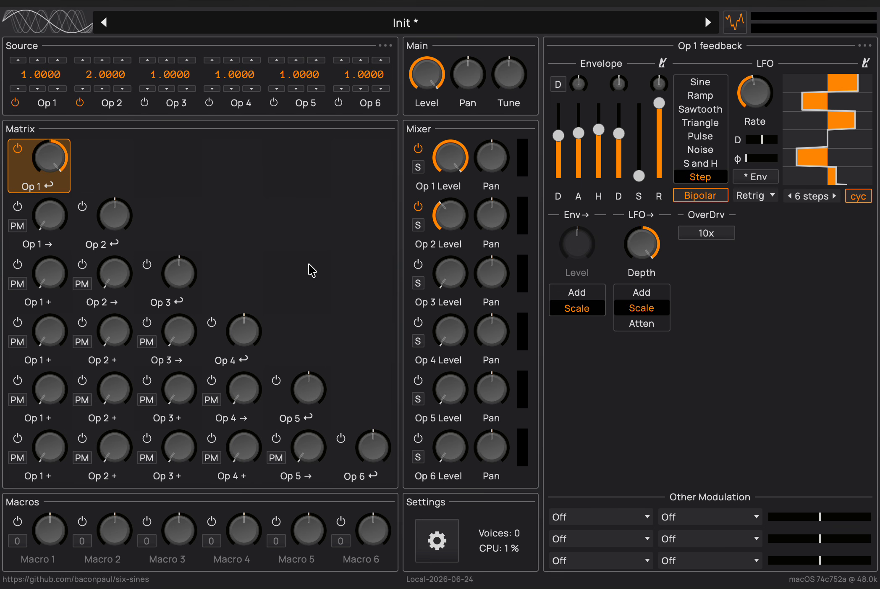
Try the LFO depth mode Atten while lowering the Op 1 feedback to just above zero, and set the mode back to Add
{"action": "left_click", "coordinate": [641, 323]}
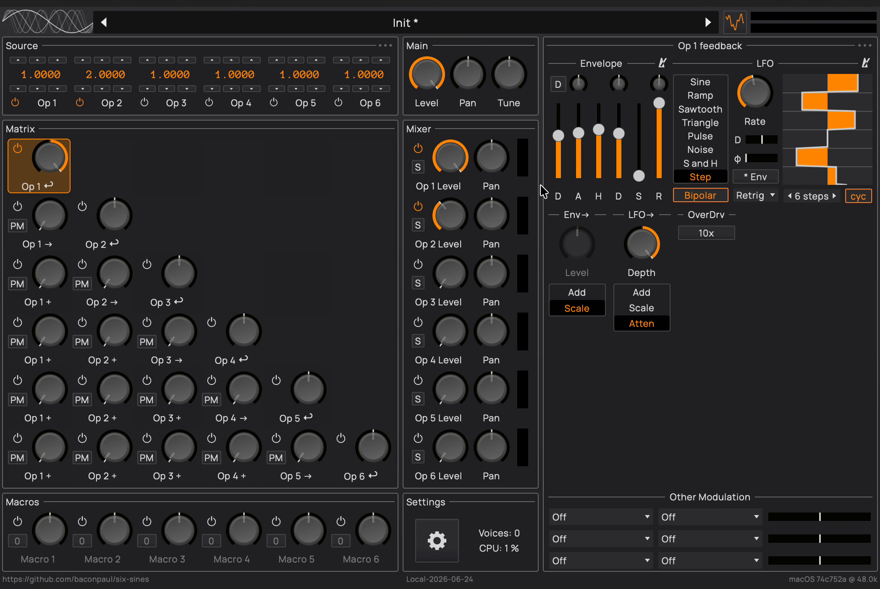
{"action": "left_click_drag", "start_coordinate": [47, 148], "coordinate": [55, 202]}
{"action": "left_click", "coordinate": [649, 289]}
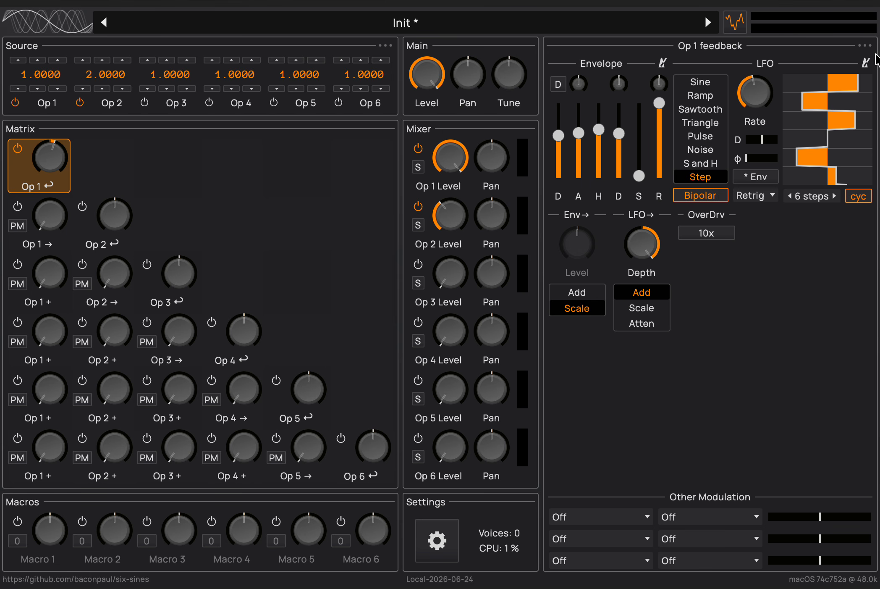
Reset the whole patch to Init
{"action": "left_click", "coordinate": [429, 23]}
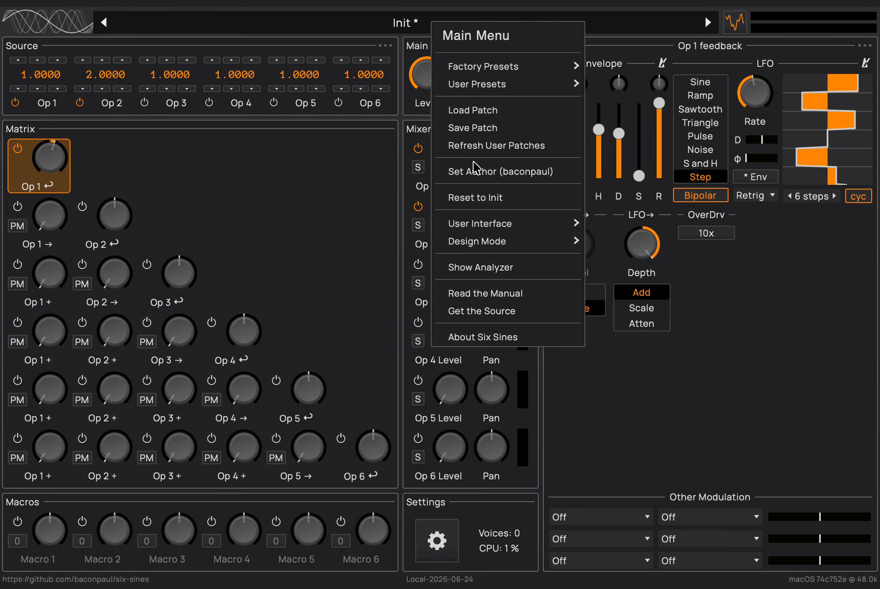
{"action": "left_click", "coordinate": [483, 199]}
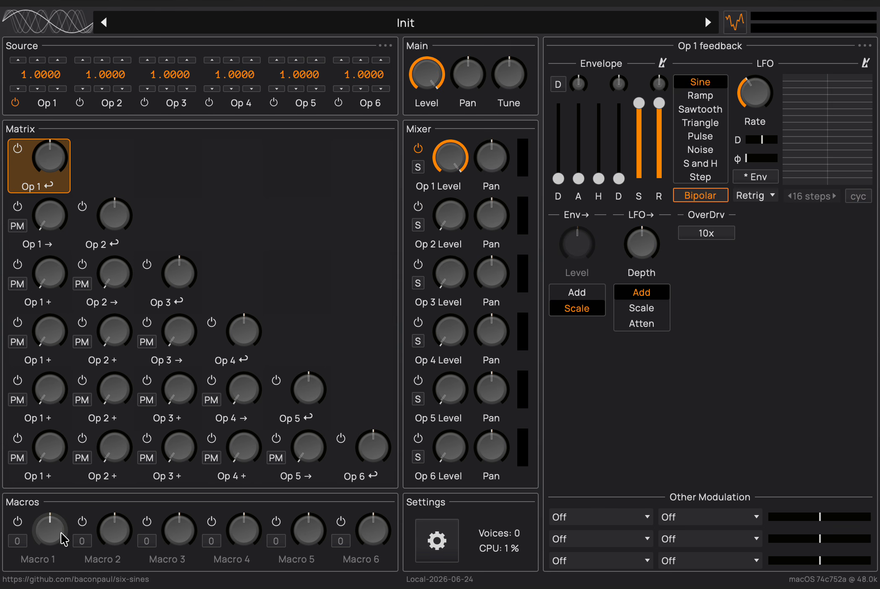
Rename Macro 1 to Frank
{"action": "mouse_move", "coordinate": [48, 532]}
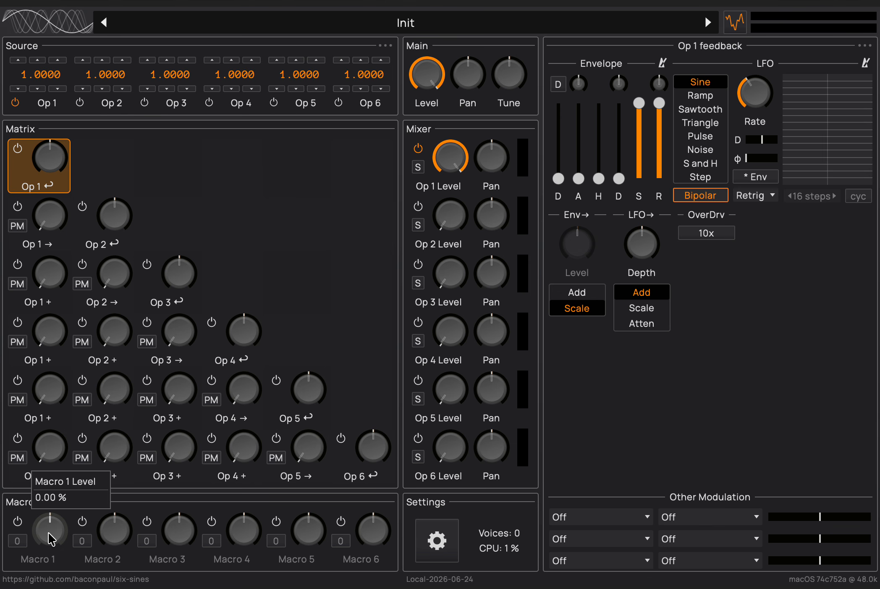
{"action": "left_click", "coordinate": [48, 533]}
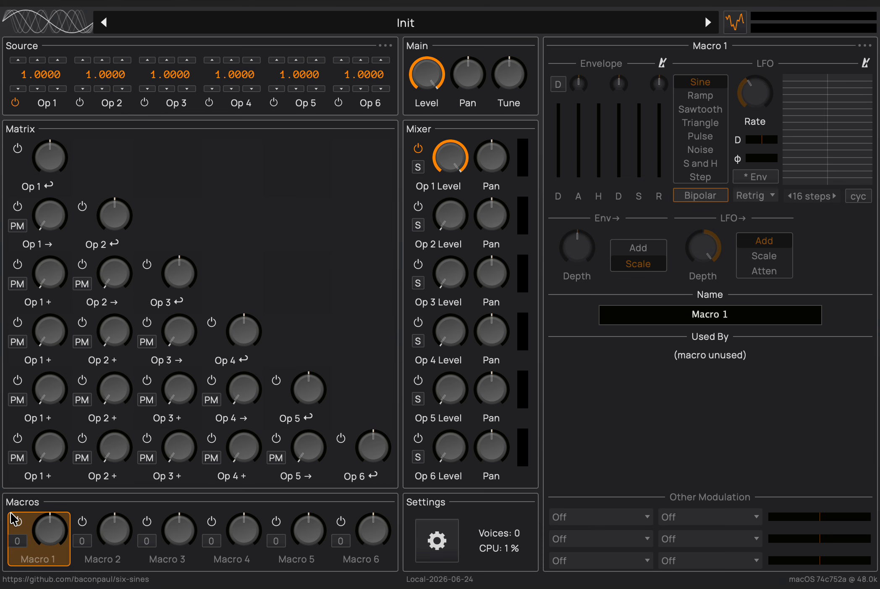
{"action": "left_click", "coordinate": [732, 316]}
{"action": "type", "text": "Frank"}
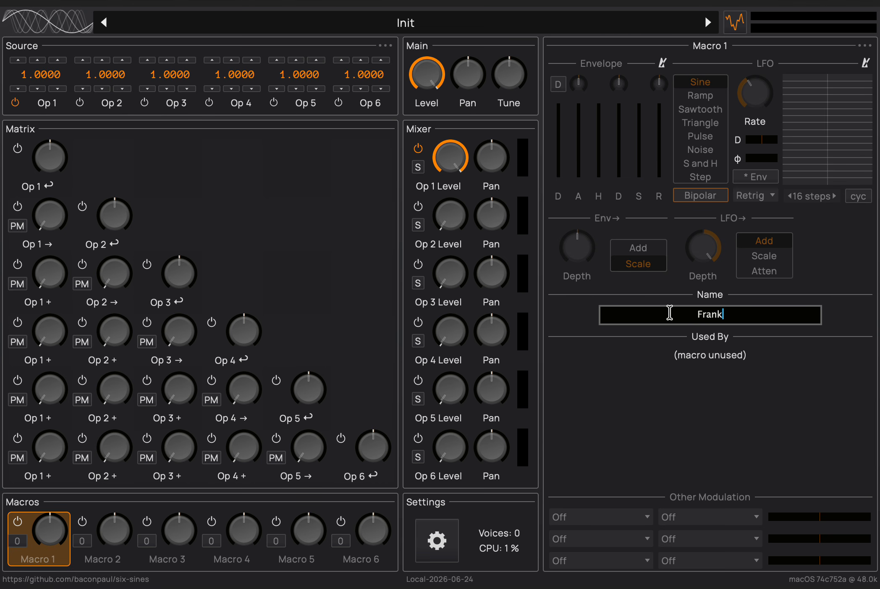
{"action": "key", "text": "Return"}
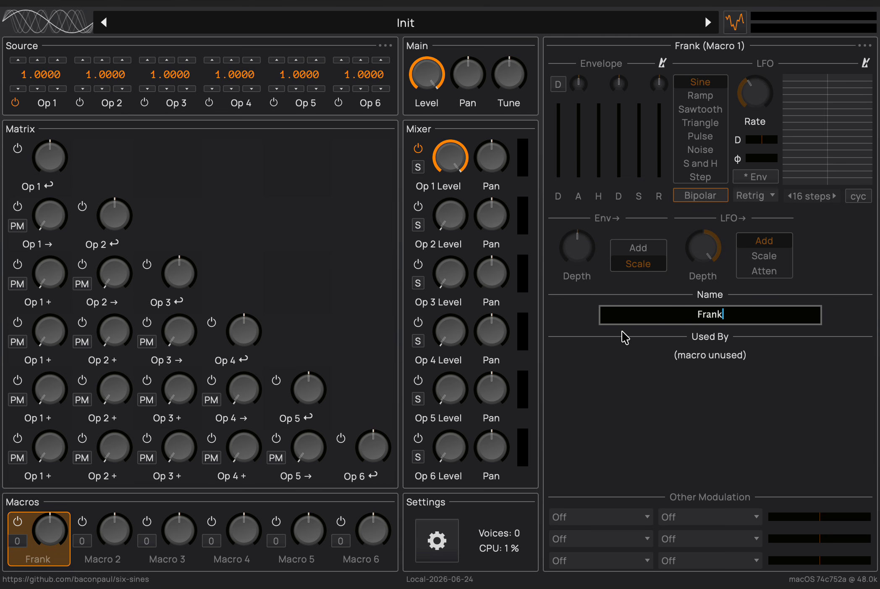
Turn on Macro 1, set its LFO shape to Sawtooth, and raise the LFO rate slightly
{"action": "left_click", "coordinate": [17, 522]}
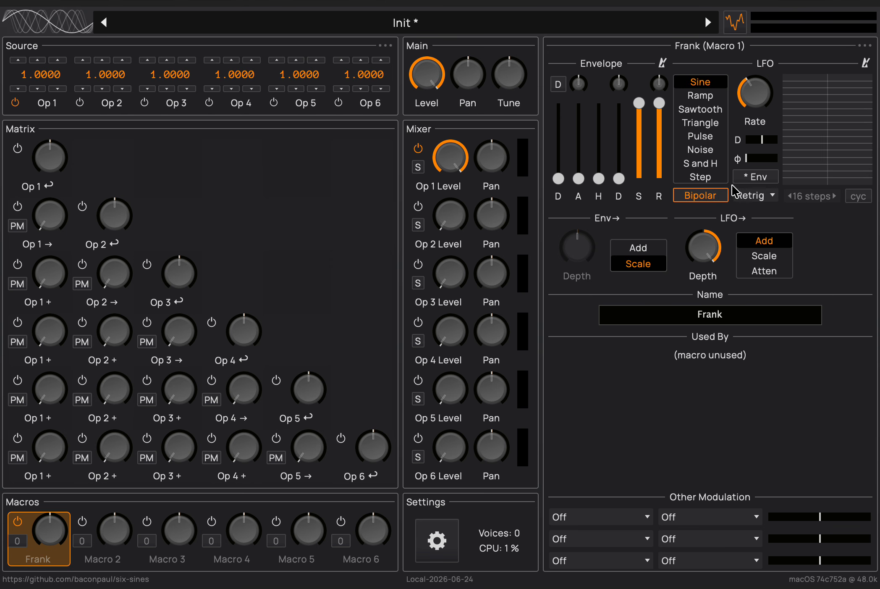
{"action": "left_click", "coordinate": [701, 108]}
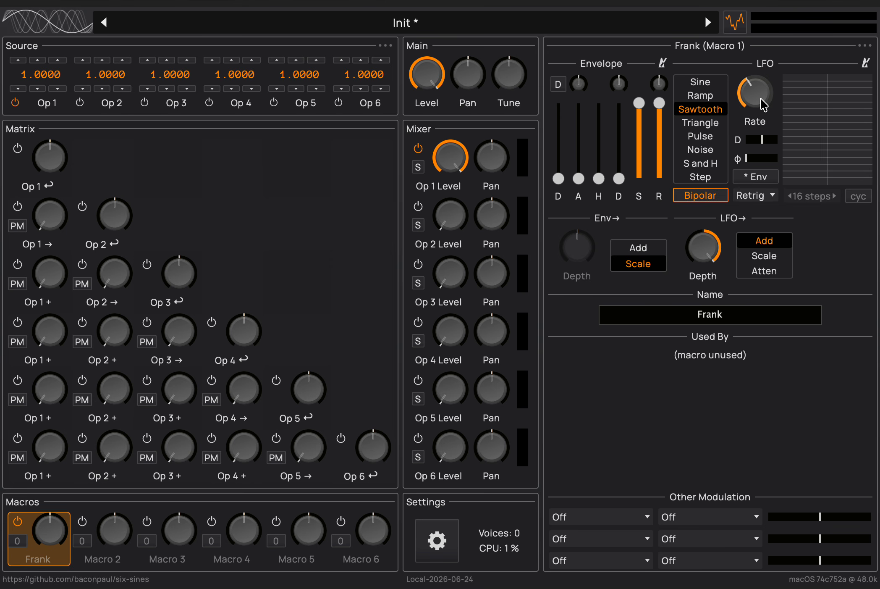
{"action": "left_click", "coordinate": [758, 91]}
{"action": "left_click_drag", "start_coordinate": [757, 91], "coordinate": [757, 85]}
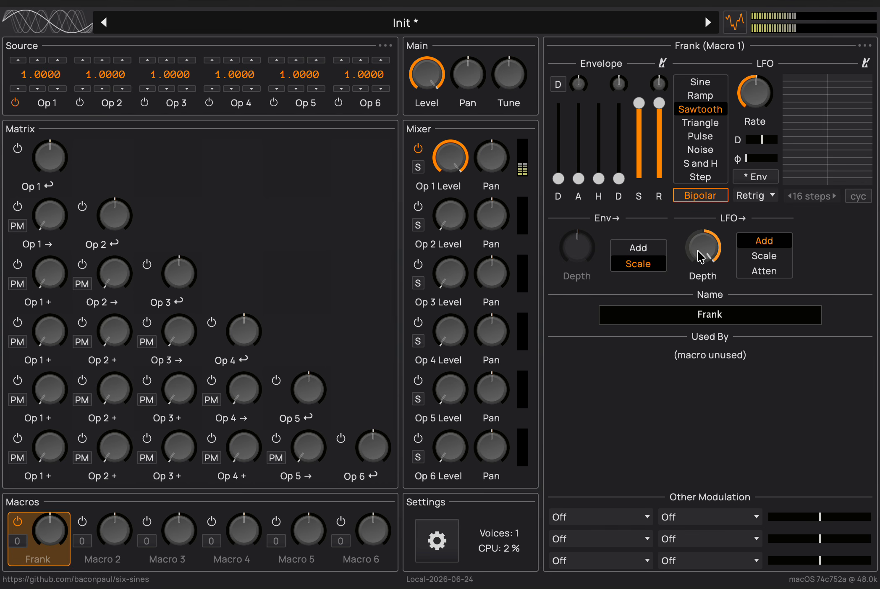
In the Op 1 feedback modulation, route Macro 1 Modulated to Feedback Level with a high positive depth
{"action": "left_click", "coordinate": [53, 147]}
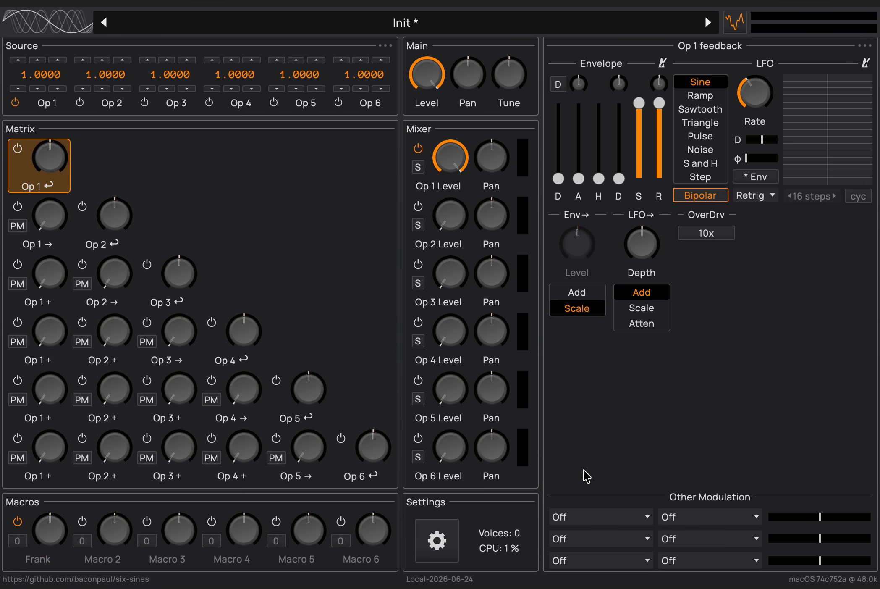
{"action": "left_click", "coordinate": [616, 517]}
{"action": "mouse_move", "coordinate": [563, 452]}
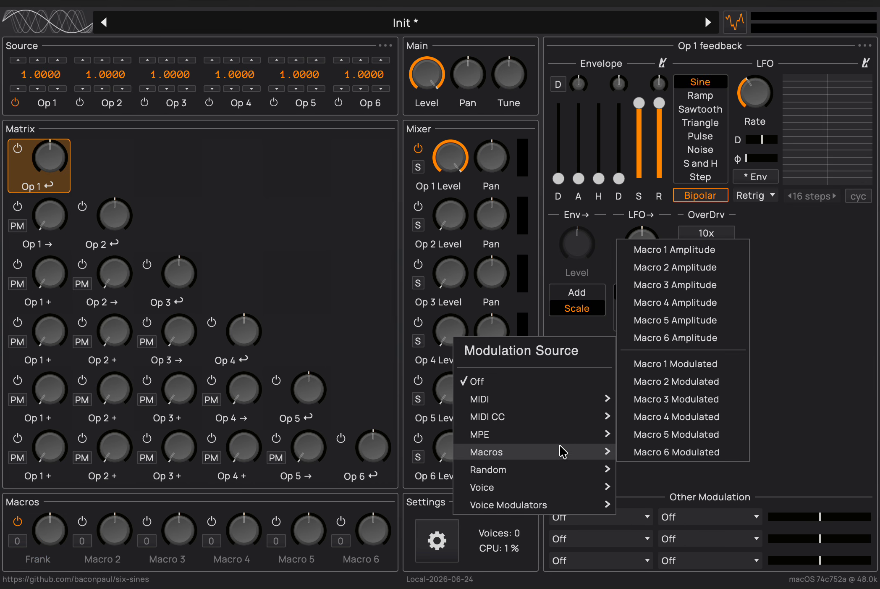
{"action": "left_click", "coordinate": [685, 363]}
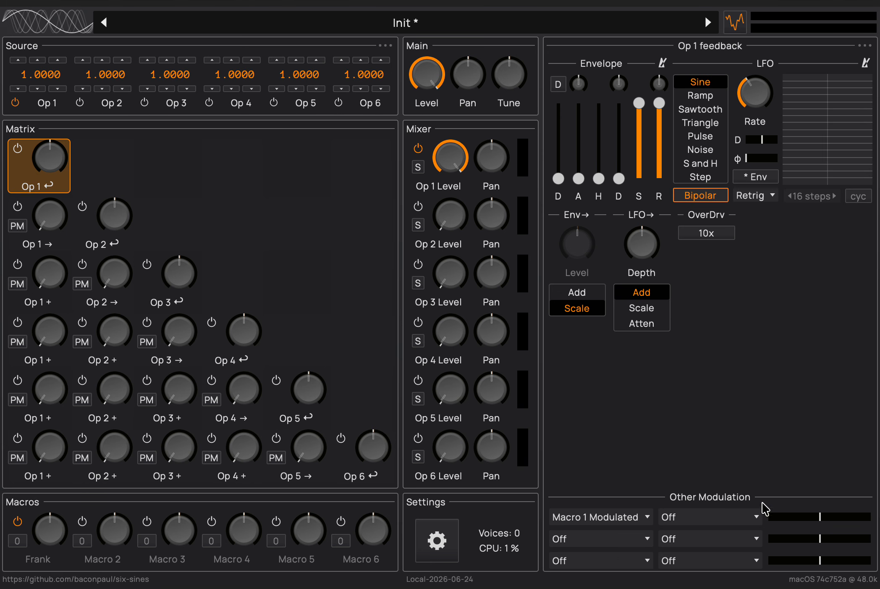
{"action": "left_click", "coordinate": [726, 517]}
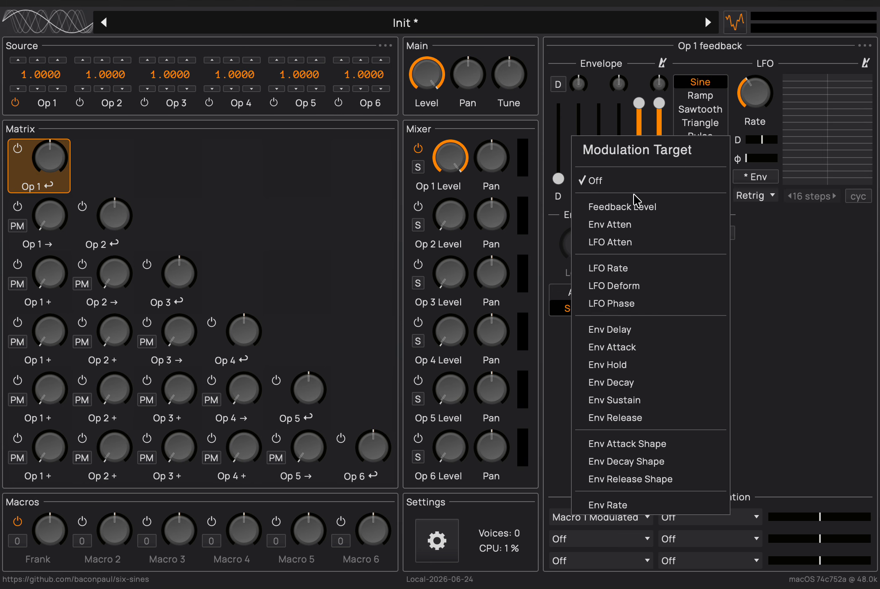
{"action": "left_click", "coordinate": [636, 207]}
{"action": "left_click_drag", "start_coordinate": [821, 519], "coordinate": [848, 516]}
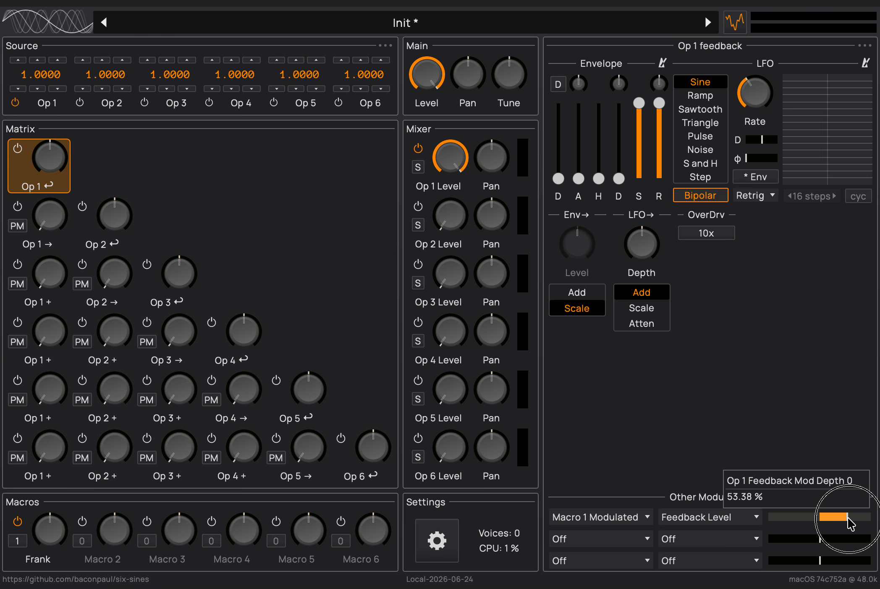
{"action": "left_click_drag", "start_coordinate": [847, 518], "coordinate": [865, 517]}
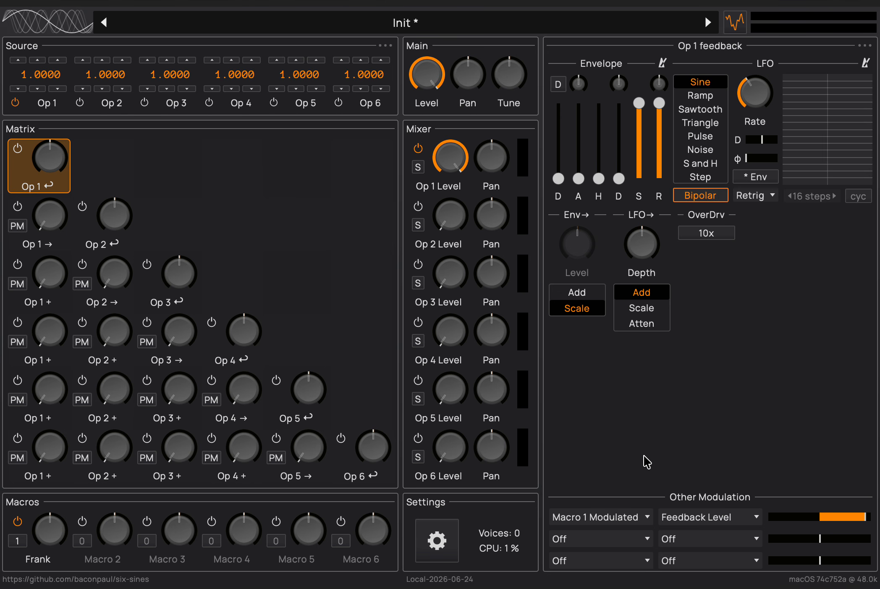
Raise the Macro 1 level to its positive maximum and turn on the Op 1 feedback
{"action": "left_click", "coordinate": [50, 532]}
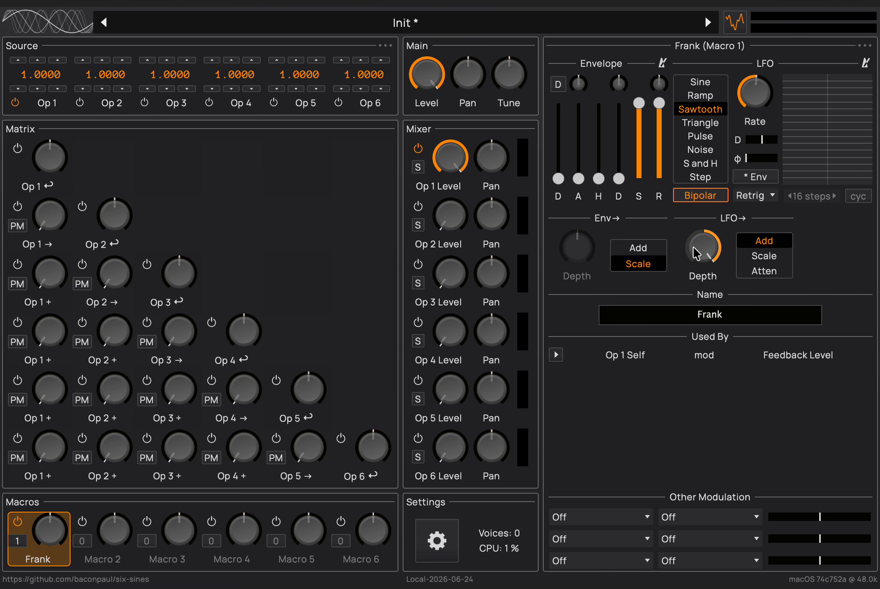
{"action": "left_click_drag", "start_coordinate": [701, 252], "coordinate": [707, 219]}
{"action": "left_click_drag", "start_coordinate": [48, 532], "coordinate": [43, 451]}
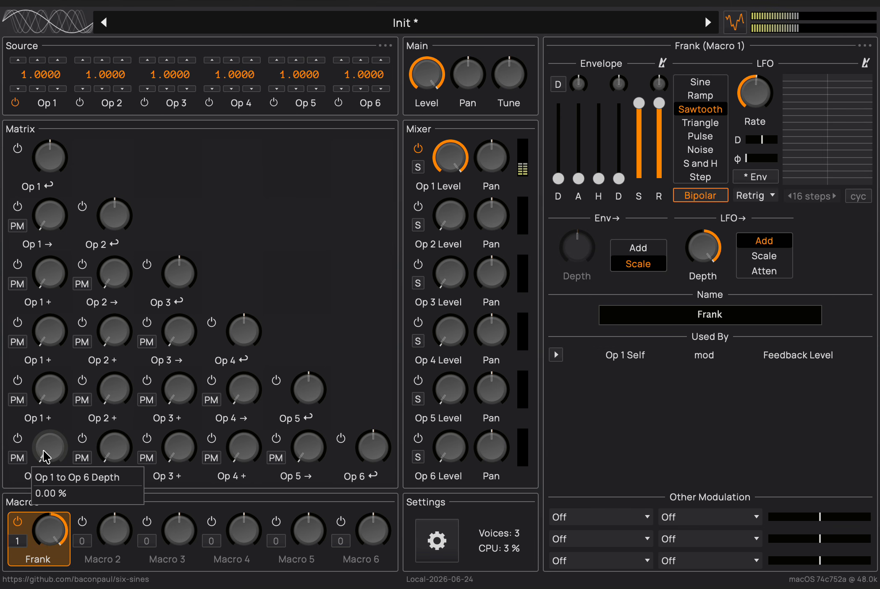
{"action": "left_click", "coordinate": [20, 157]}
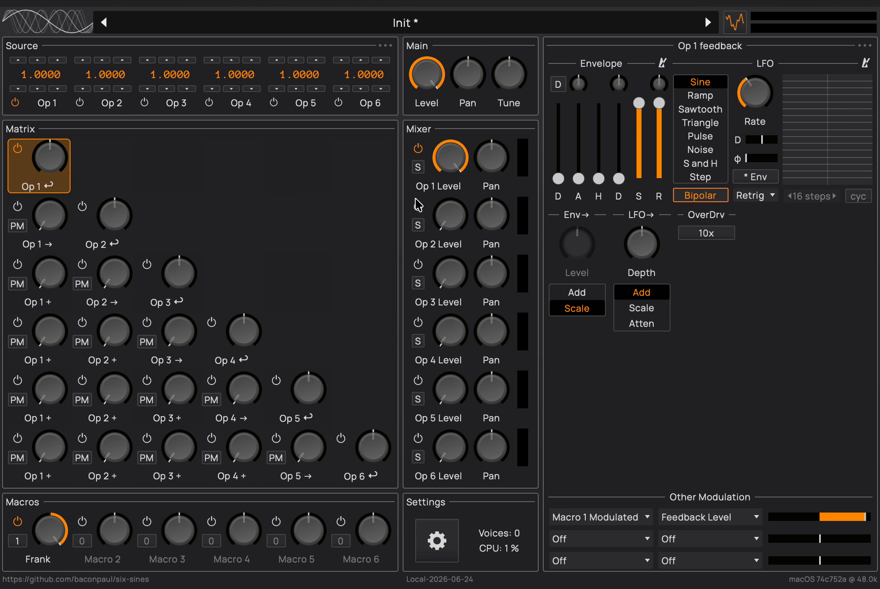
Set the Op 2 ratio to 2.0000 and raise its mixer level to about 54 %
{"action": "mouse_move", "coordinate": [449, 162]}
{"action": "left_click", "coordinate": [86, 60]}
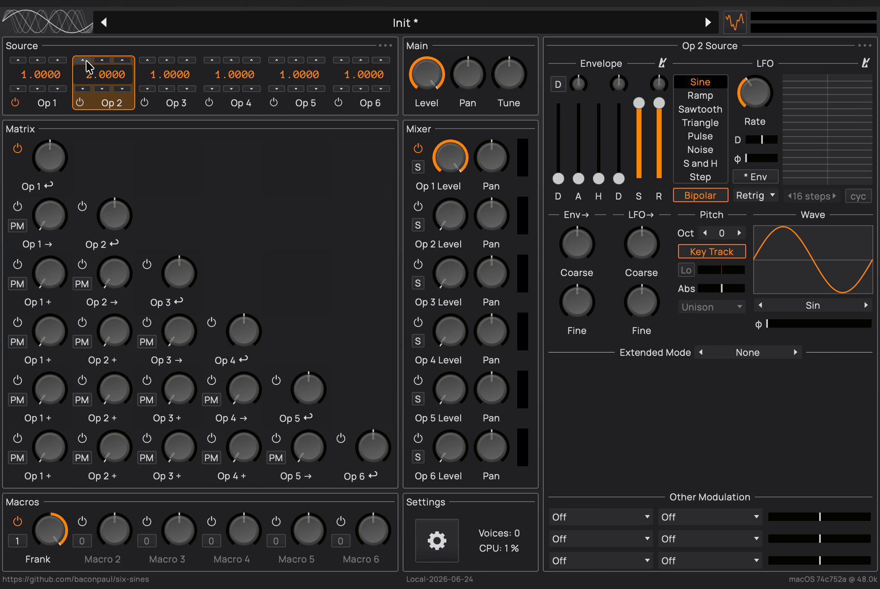
{"action": "left_click_drag", "start_coordinate": [451, 218], "coordinate": [456, 154]}
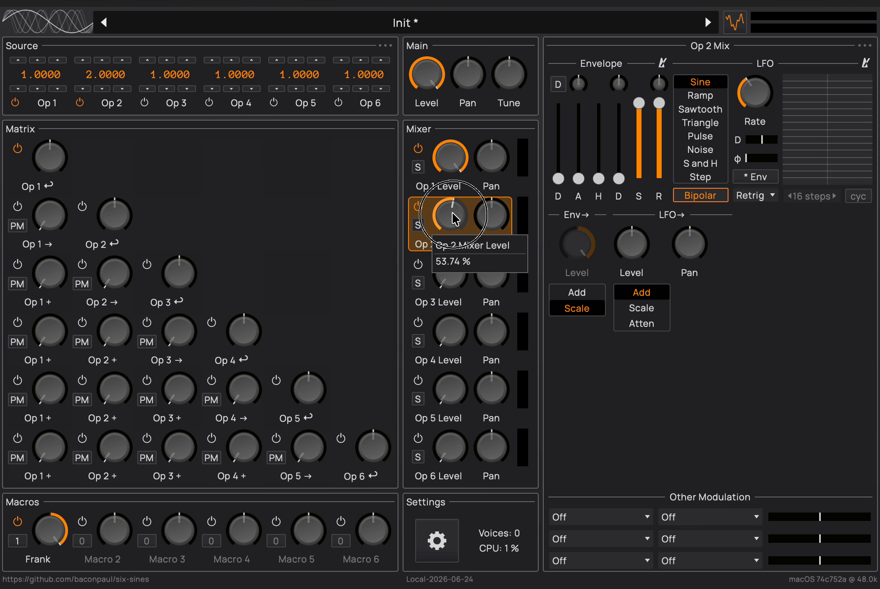
In the Op 2 mixer modulation, route Macro 1 Modulated to Amplitude with a high positive depth
{"action": "left_click", "coordinate": [621, 514]}
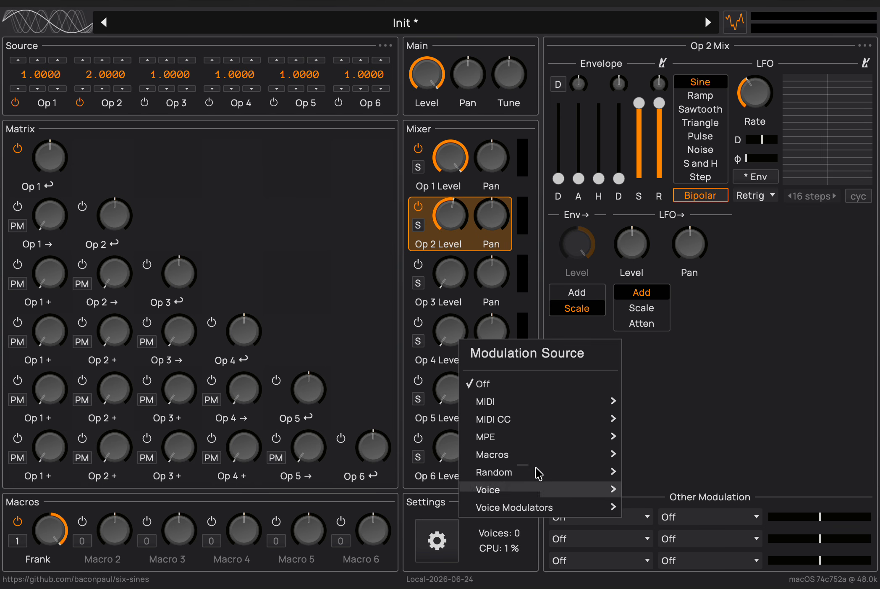
{"action": "mouse_move", "coordinate": [538, 452]}
{"action": "left_click", "coordinate": [707, 367]}
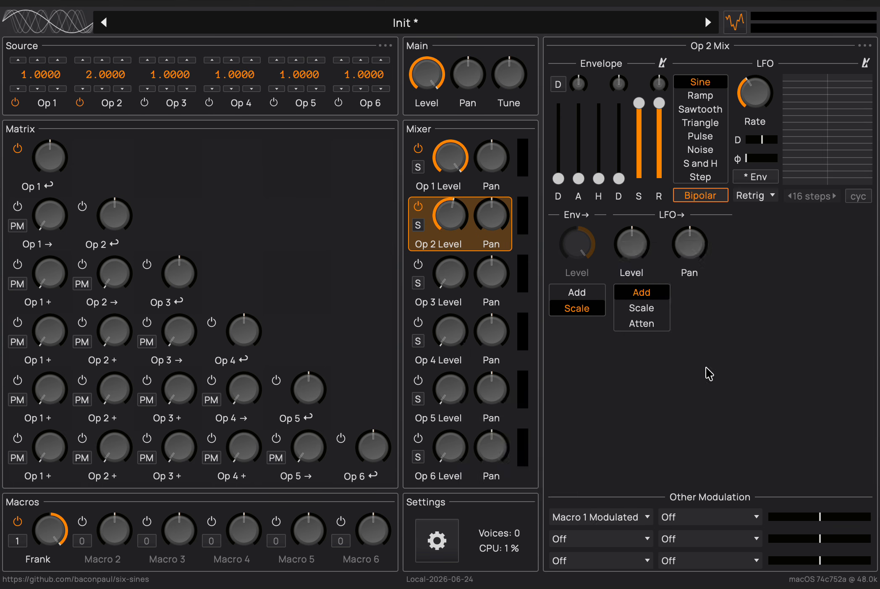
{"action": "left_click", "coordinate": [737, 516]}
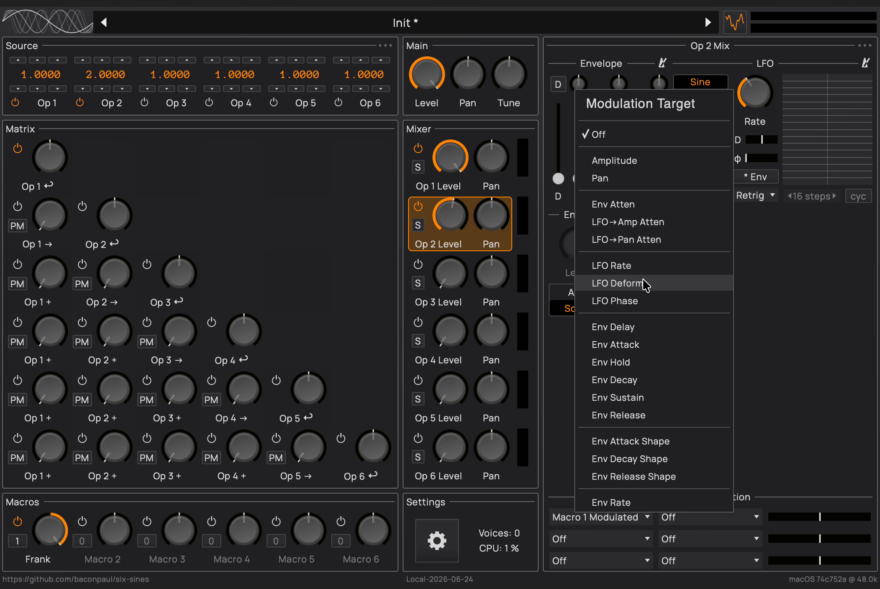
{"action": "left_click", "coordinate": [630, 162]}
{"action": "left_click_drag", "start_coordinate": [828, 515], "coordinate": [870, 517]}
Lower the Op 2 mixer level to zero and set the Op 2 ratio to 3.0000
{"action": "left_click_drag", "start_coordinate": [456, 212], "coordinate": [464, 350]}
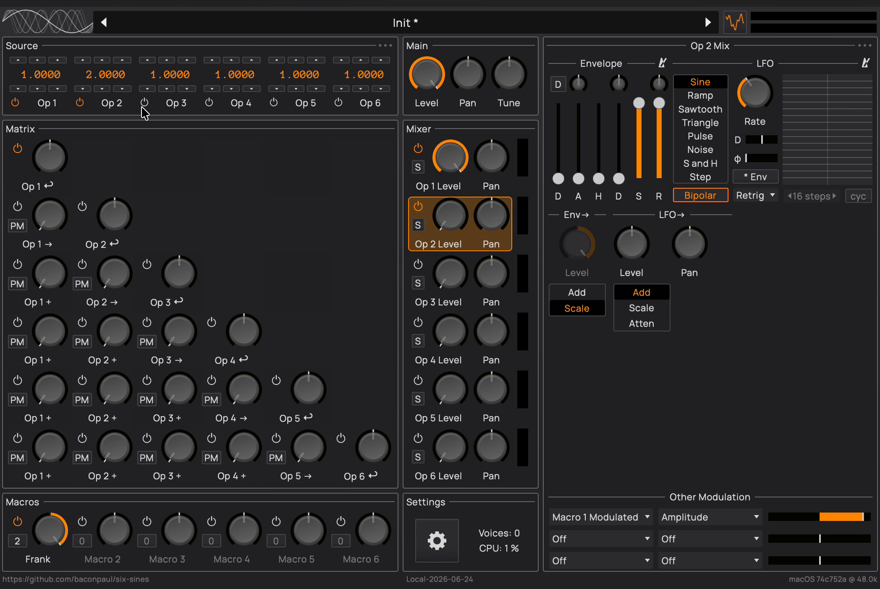
{"action": "left_click", "coordinate": [86, 58]}
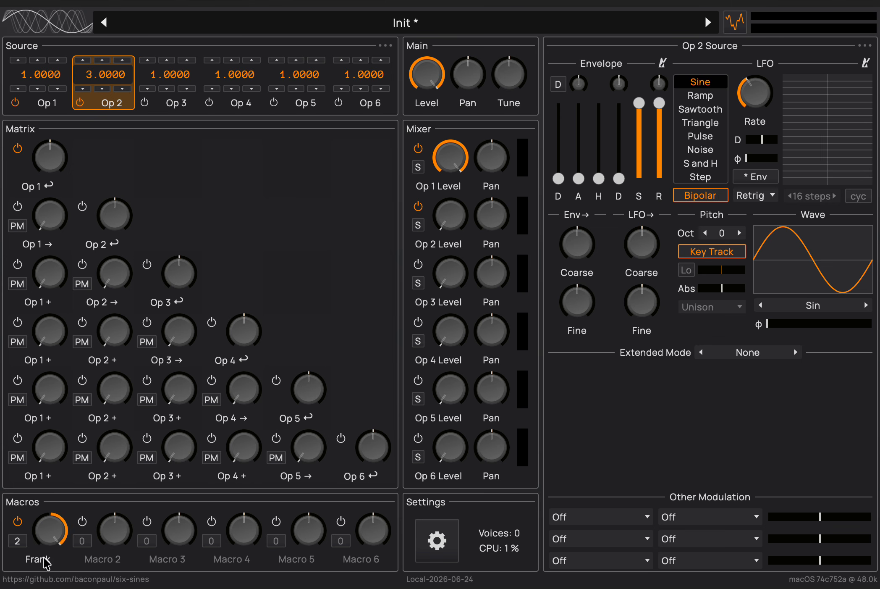
Open the Macro 1 settings and try tempo sync on its envelope while nudging the envelope delay
{"action": "left_click", "coordinate": [49, 532]}
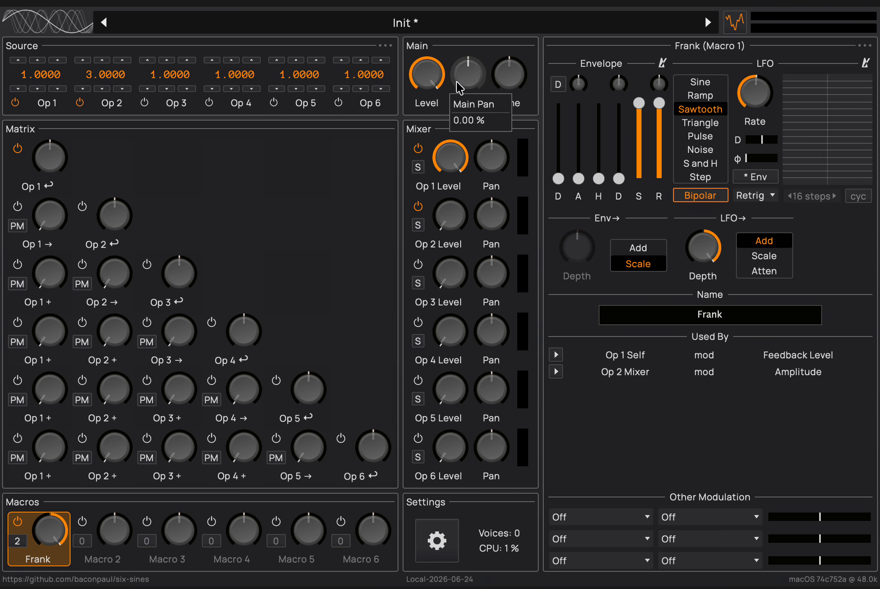
{"action": "left_click", "coordinate": [663, 64]}
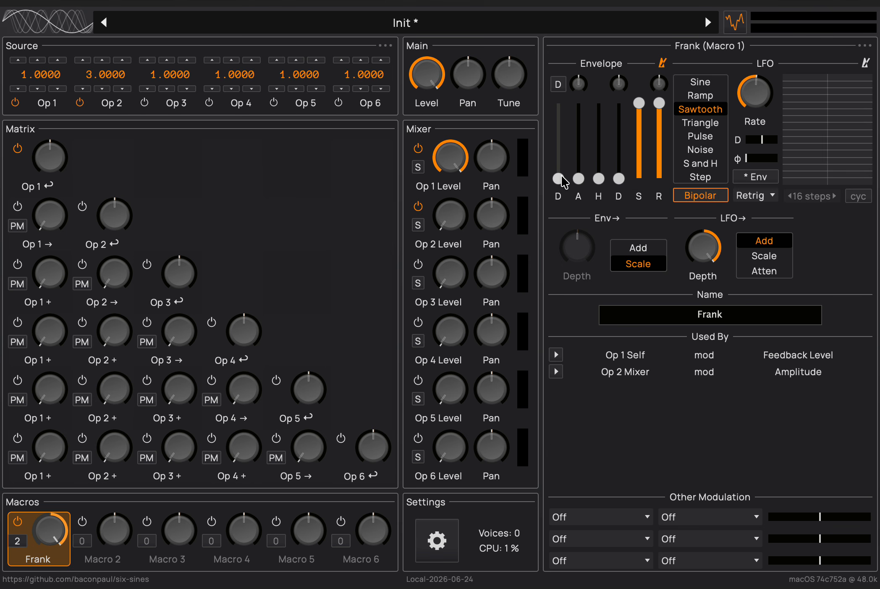
{"action": "mouse_move", "coordinate": [563, 176]}
{"action": "left_mouse_down"}
{"action": "mouse_move", "coordinate": [557, 130]}
{"action": "mouse_move", "coordinate": [558, 178]}
{"action": "left_mouse_up"}
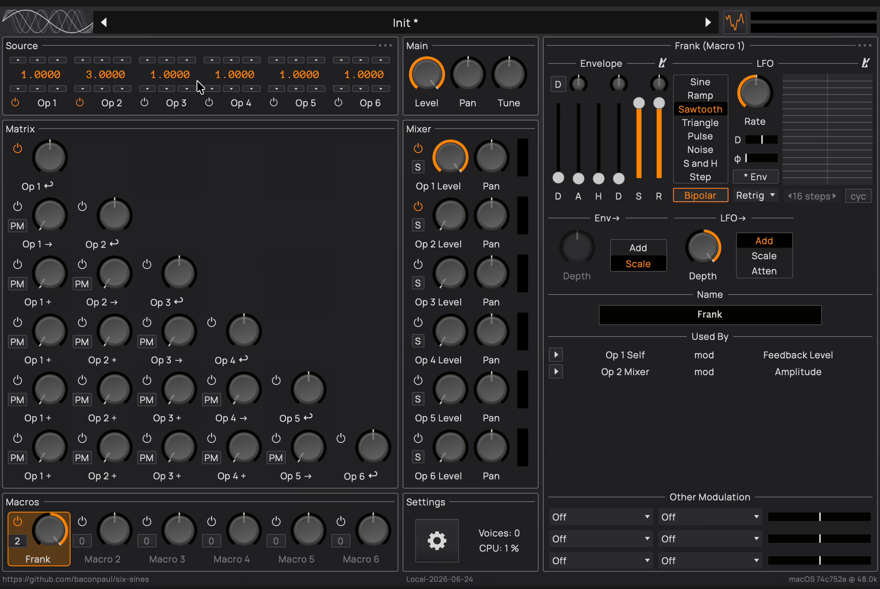
Reset the whole patch to Init and open the Op 1 source settings
{"action": "left_click", "coordinate": [406, 20]}
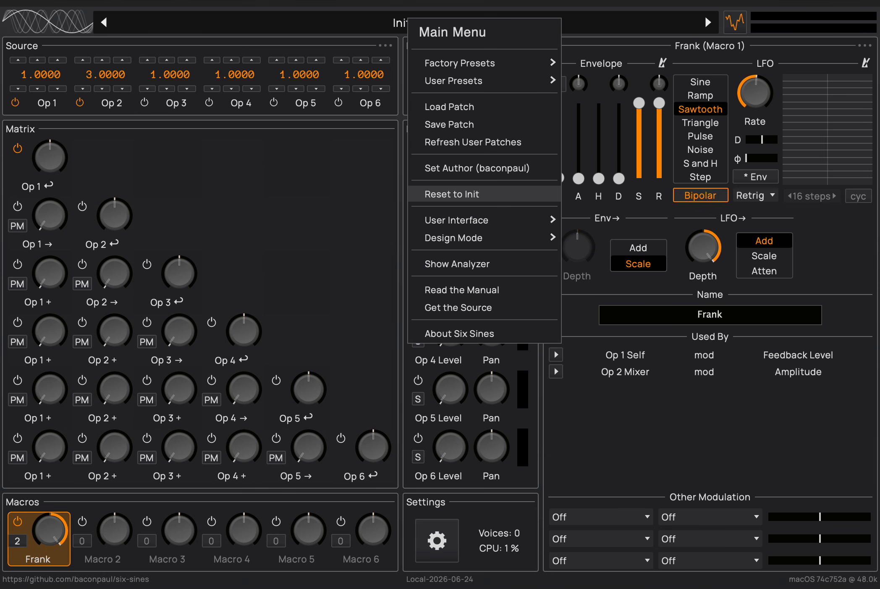
{"action": "left_click", "coordinate": [452, 194]}
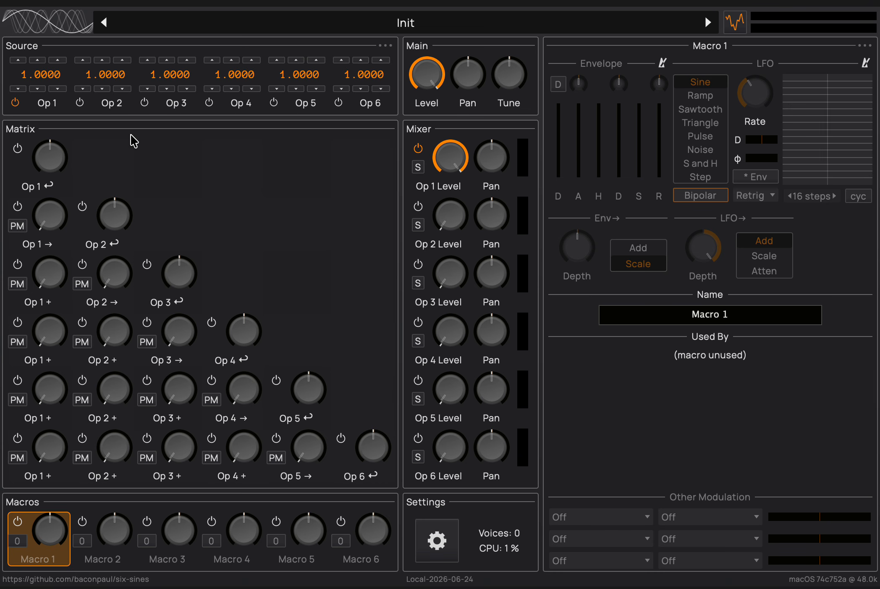
{"action": "left_click", "coordinate": [44, 104]}
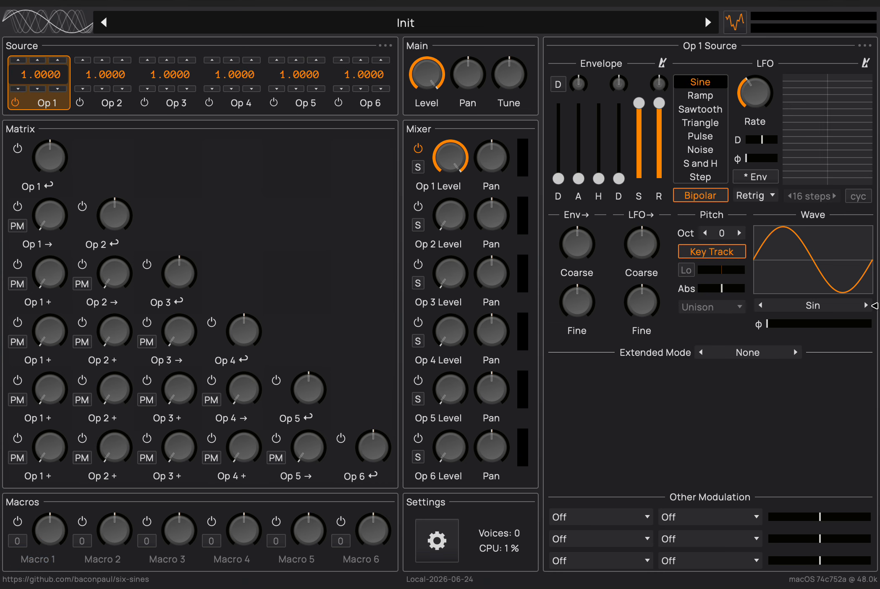
Try the Sin^5 x and Sin(x^3) waveforms on the Op 1 source and return it to Sin
{"action": "left_click", "coordinate": [867, 307]}
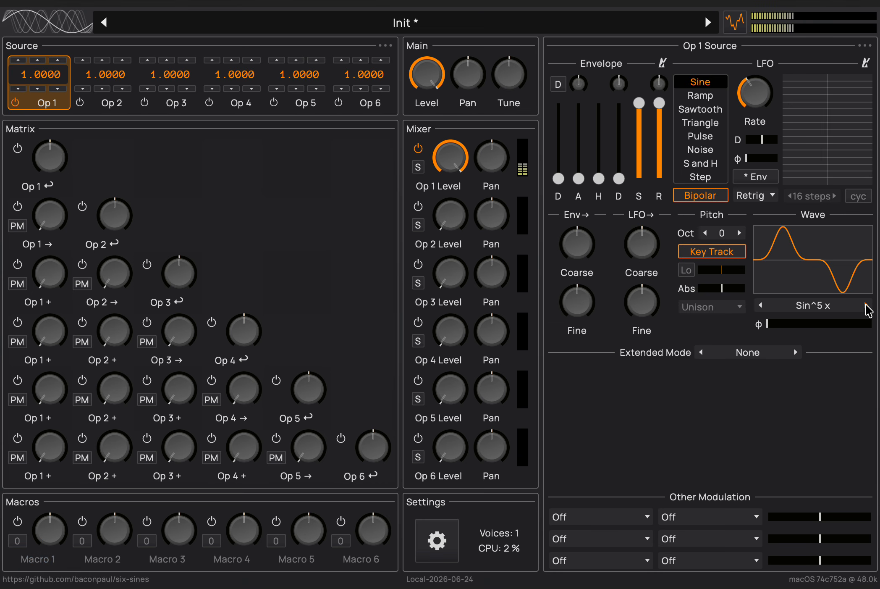
{"action": "left_click", "coordinate": [868, 307]}
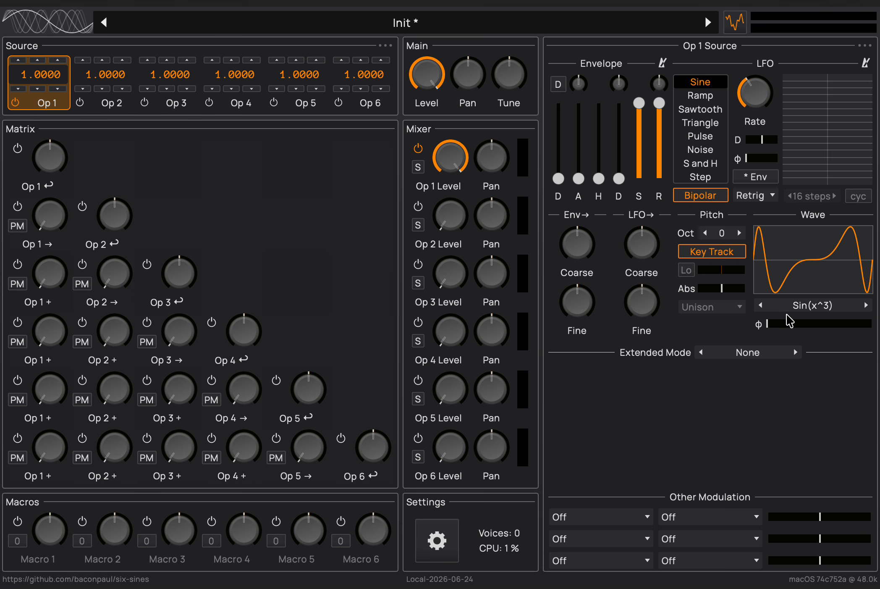
{"action": "left_click", "coordinate": [761, 303]}
{"action": "left_click", "coordinate": [761, 302]}
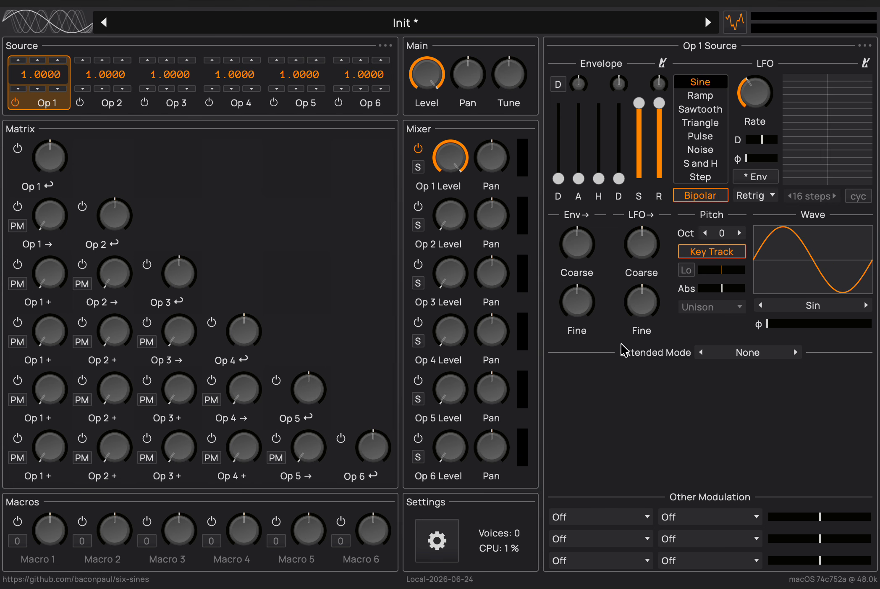
Set the Op 1 source's extended mode to Phase Map and lower its M amount to zero
{"action": "left_click", "coordinate": [757, 352]}
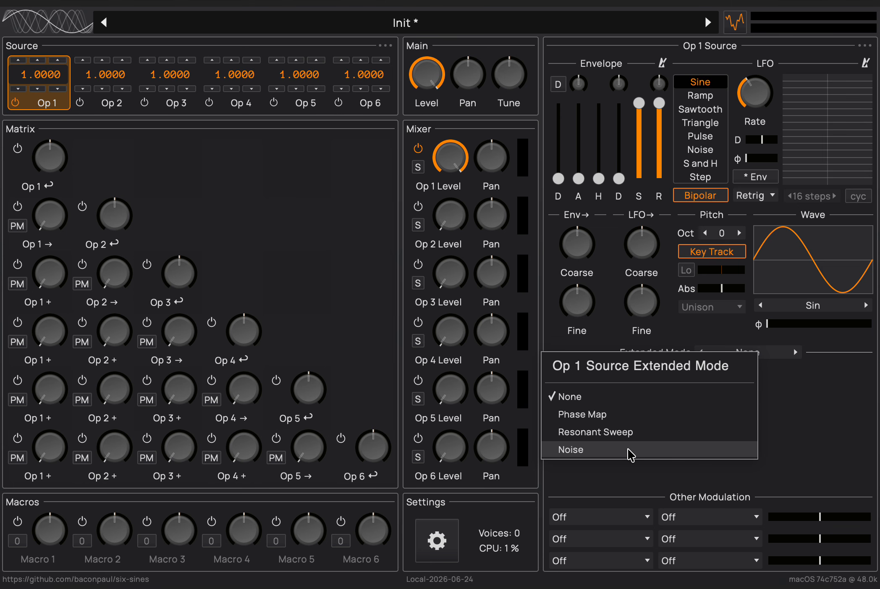
{"action": "left_click", "coordinate": [611, 411]}
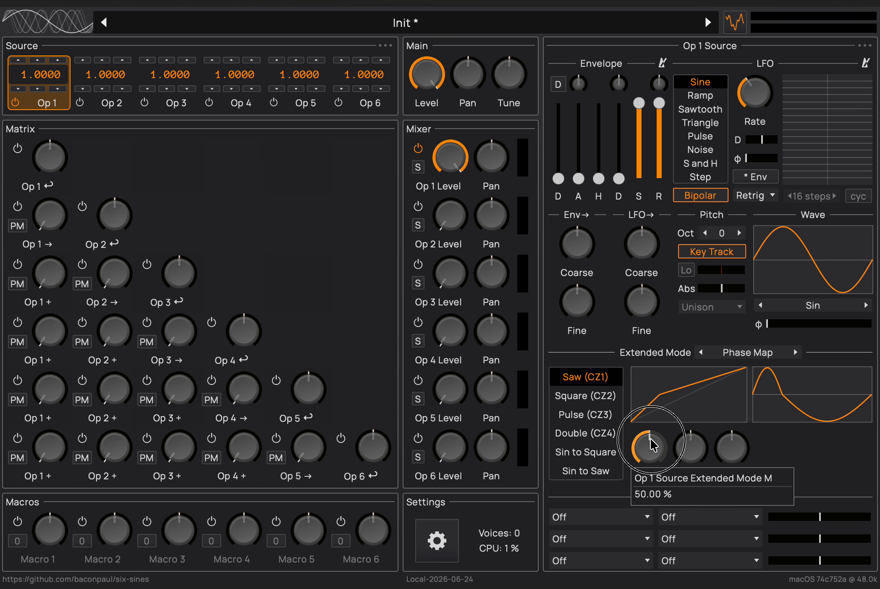
{"action": "left_click_drag", "start_coordinate": [650, 438], "coordinate": [639, 508]}
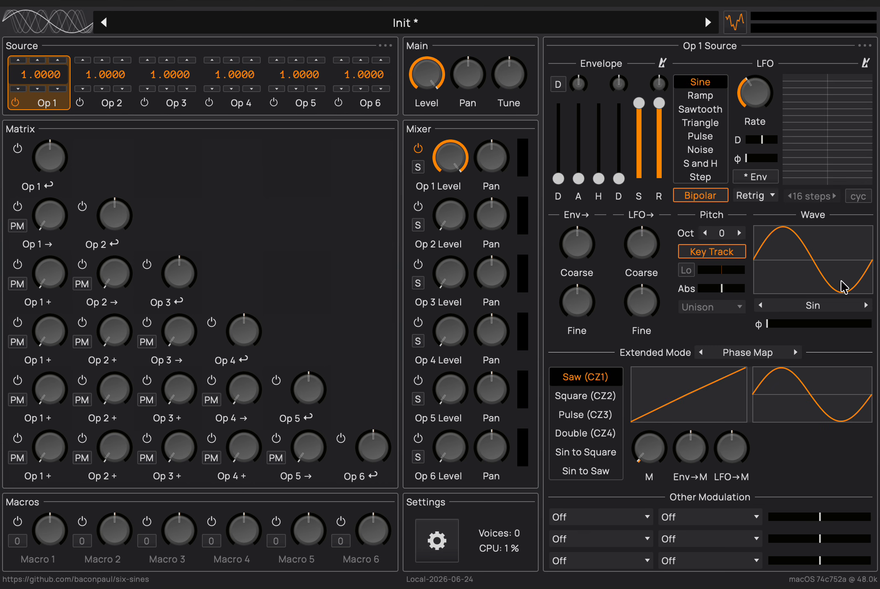
Sweep the Op 1 phase map's M amount and bring it back down to zero
{"action": "left_click", "coordinate": [649, 455]}
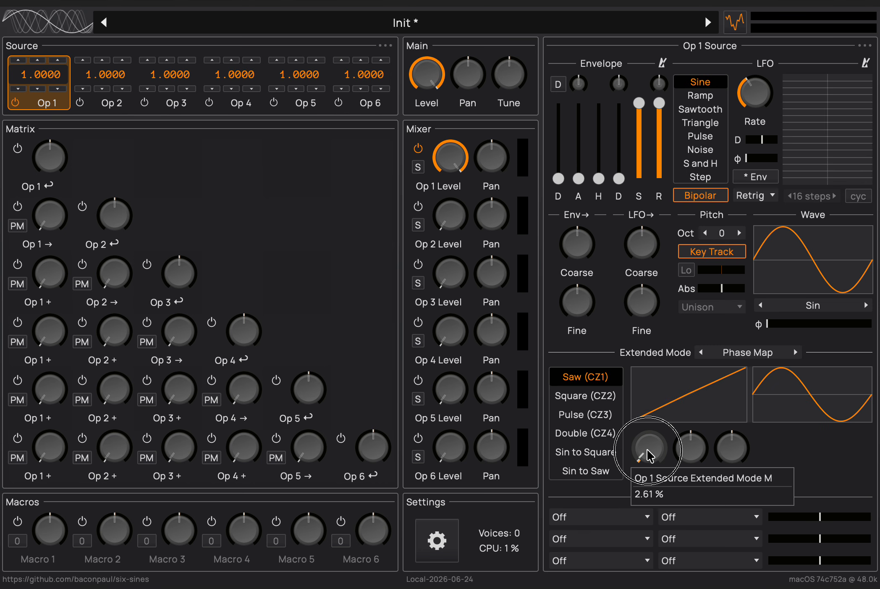
{"action": "left_click_drag", "start_coordinate": [649, 454], "coordinate": [659, 496]}
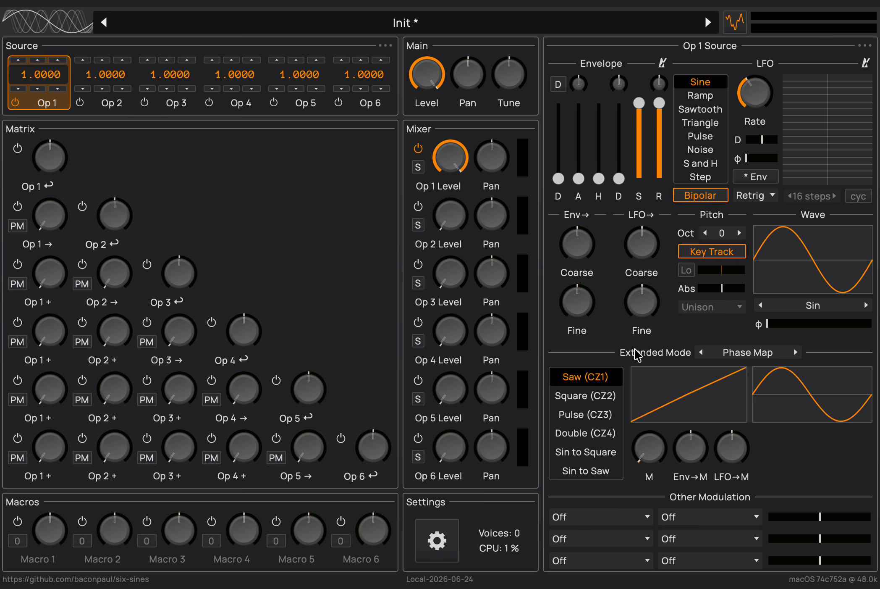
{"action": "left_click_drag", "start_coordinate": [644, 456], "coordinate": [655, 492]}
Shape the Op 1 source envelope with zero sustain and raised attack and decay, and raise its Env→M amount
{"action": "left_click_drag", "start_coordinate": [641, 106], "coordinate": [642, 236]}
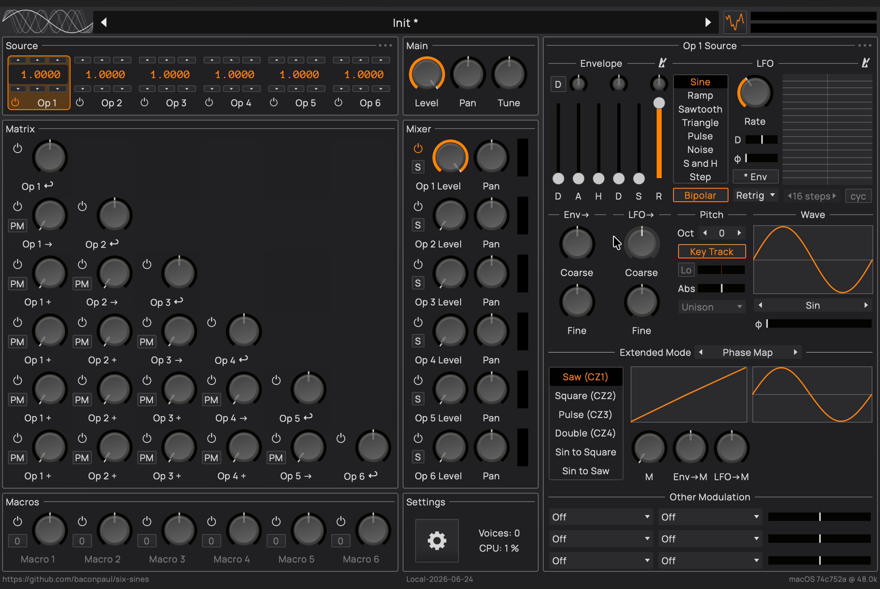
{"action": "left_click_drag", "start_coordinate": [583, 177], "coordinate": [577, 110]}
{"action": "left_click_drag", "start_coordinate": [618, 178], "coordinate": [623, 119]}
{"action": "left_click_drag", "start_coordinate": [697, 453], "coordinate": [686, 412]}
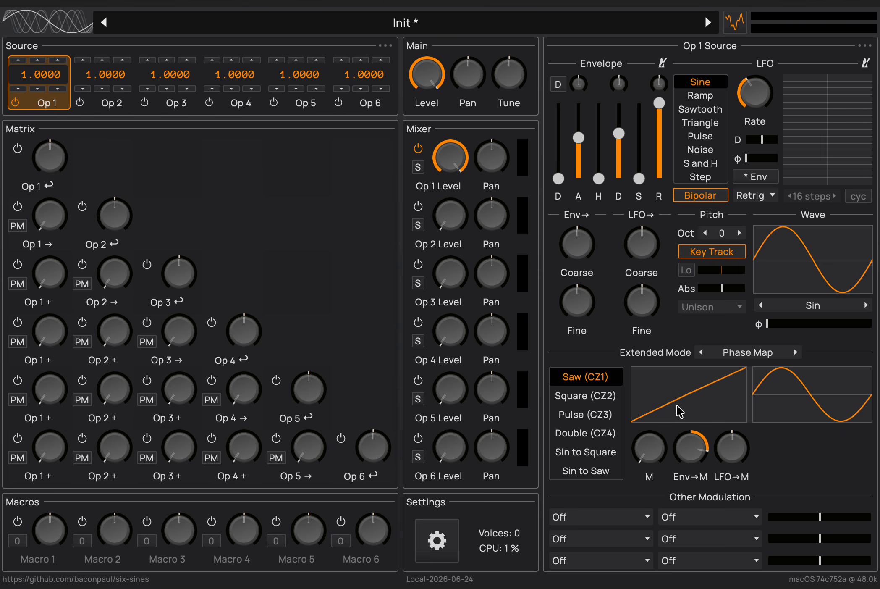
Try the Square, Pulse, Double, Sin to Square and Sin to Saw phase map shapes, sweeping M and returning it to zero
{"action": "left_click", "coordinate": [584, 396]}
{"action": "left_click_drag", "start_coordinate": [649, 452], "coordinate": [655, 489]}
{"action": "left_click", "coordinate": [584, 415]}
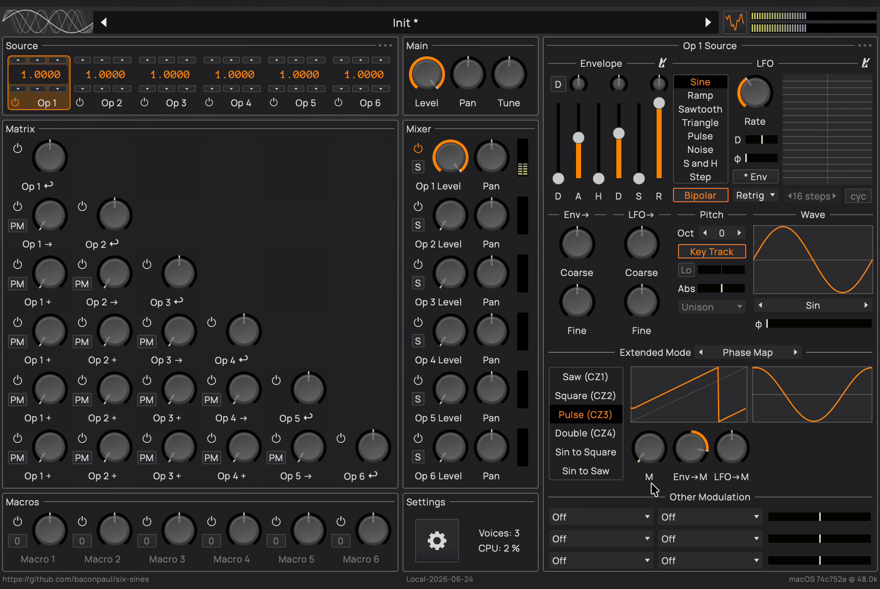
{"action": "left_click", "coordinate": [581, 439]}
{"action": "left_click_drag", "start_coordinate": [649, 447], "coordinate": [663, 525]}
{"action": "left_click", "coordinate": [590, 452]}
{"action": "left_click", "coordinate": [586, 470]}
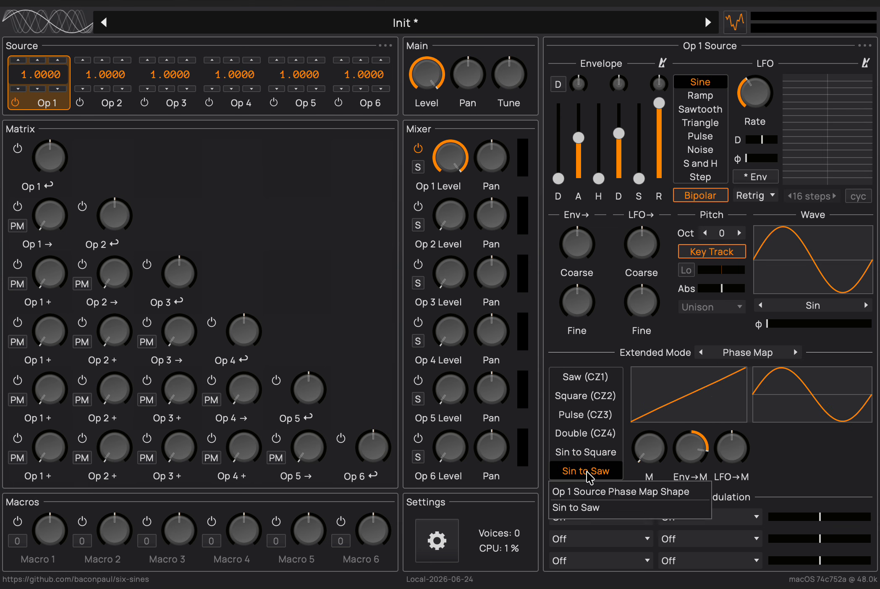
{"action": "left_click_drag", "start_coordinate": [640, 462], "coordinate": [675, 543]}
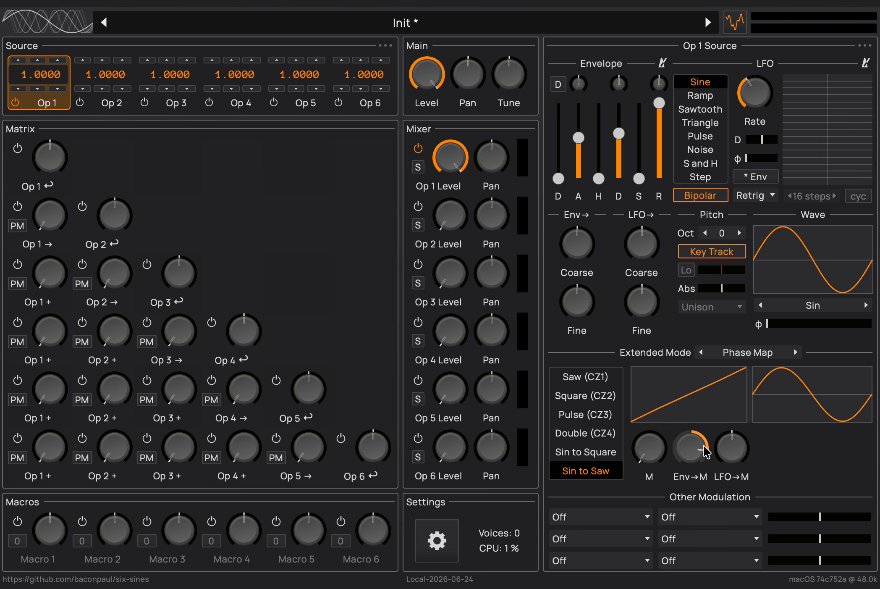
Switch the Op 1 source's extended mode to Resonant Sweep and raise its M amount to a high level
{"action": "left_click_drag", "start_coordinate": [731, 455], "coordinate": [731, 454]}
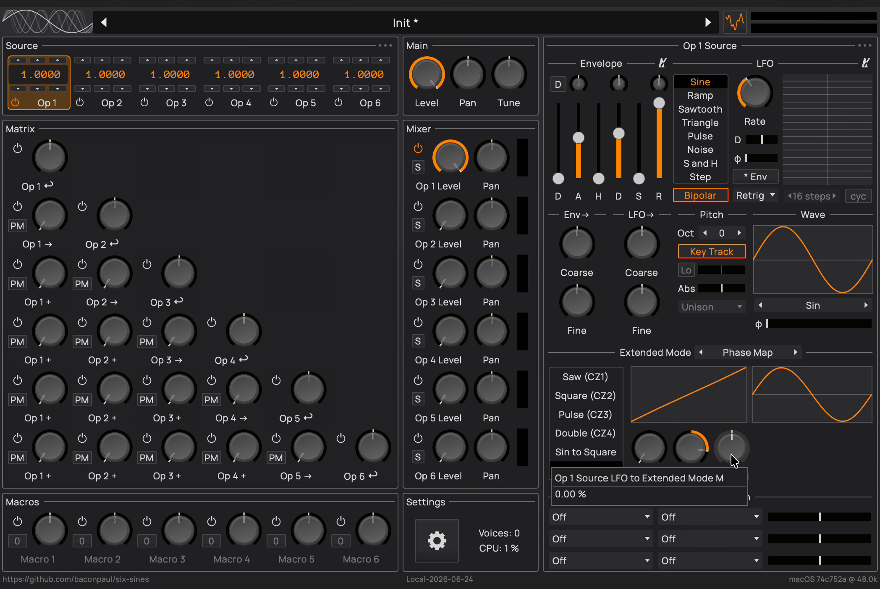
{"action": "left_click", "coordinate": [758, 352]}
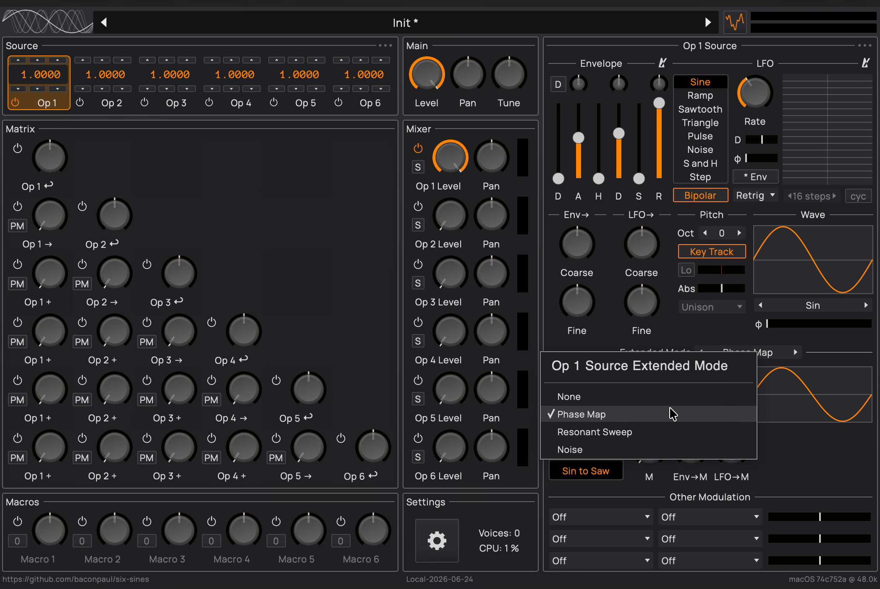
{"action": "left_click", "coordinate": [646, 432]}
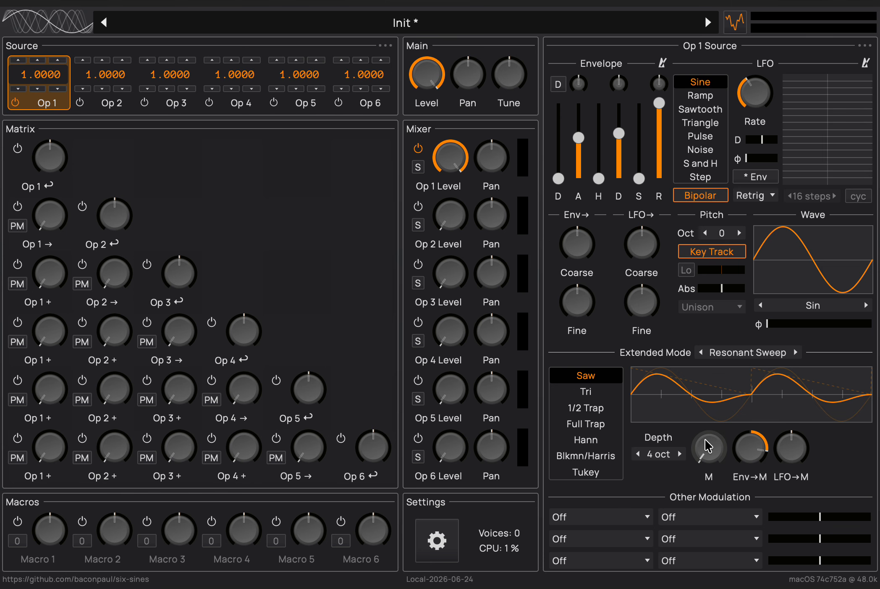
{"action": "mouse_move", "coordinate": [715, 458]}
{"action": "left_click_drag", "start_coordinate": [715, 459], "coordinate": [713, 340]}
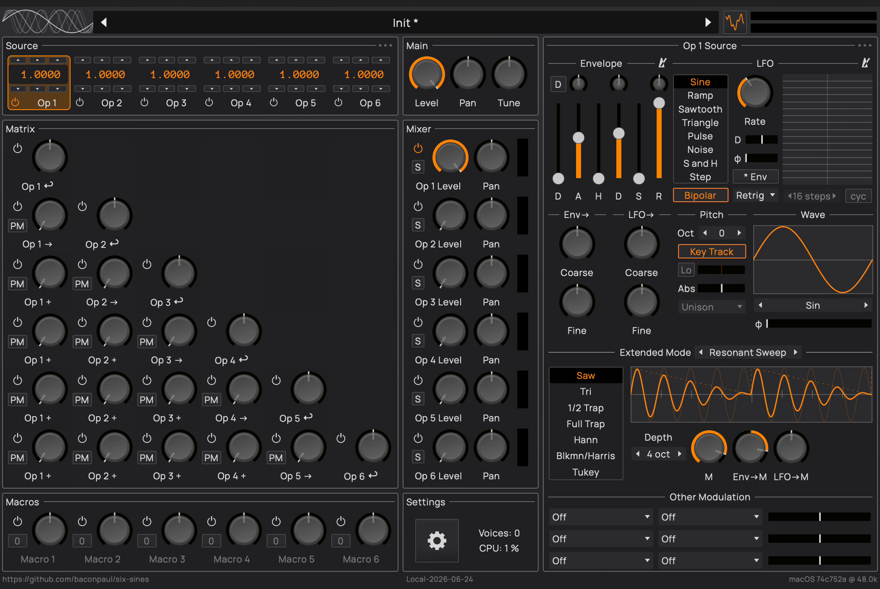
Try the Tri and 1/2 Trap sweep windows, settle on Full Trap, and lower the M amount to a small level
{"action": "left_click", "coordinate": [592, 394]}
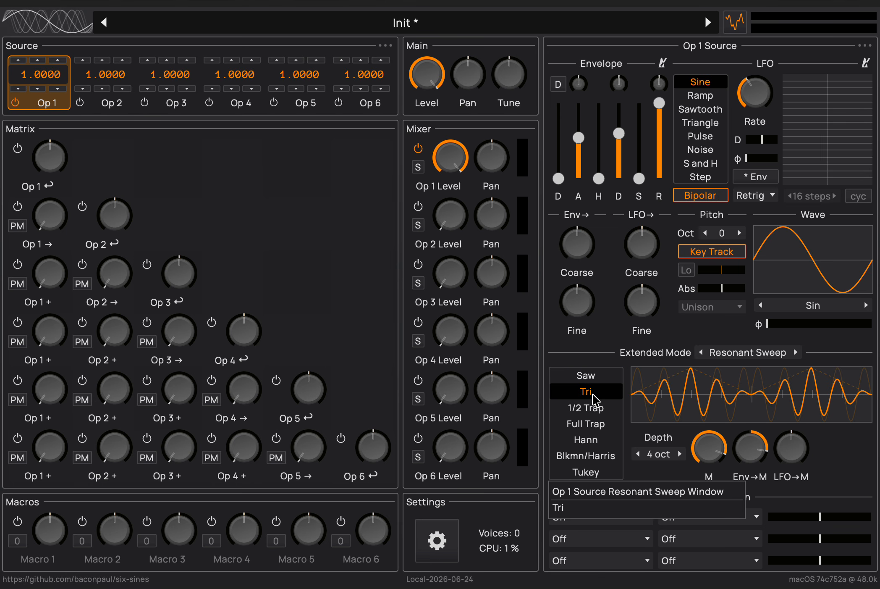
{"action": "left_click_drag", "start_coordinate": [703, 445], "coordinate": [721, 521]}
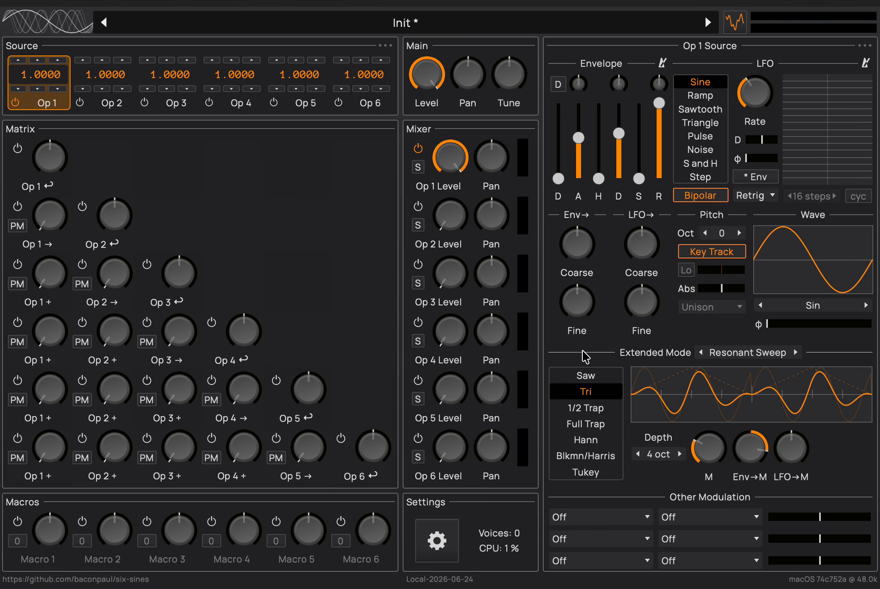
{"action": "left_click", "coordinate": [590, 408]}
{"action": "left_click", "coordinate": [592, 424]}
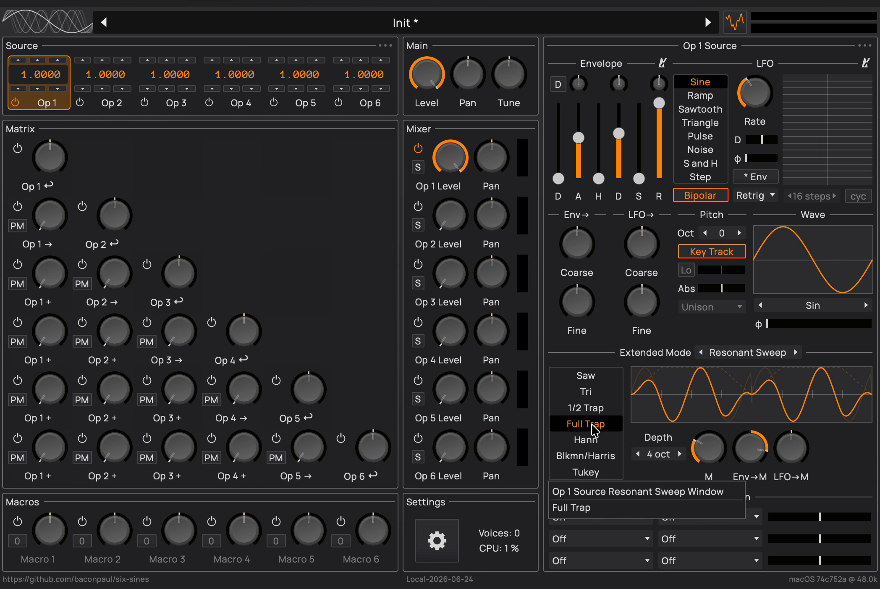
{"action": "left_click", "coordinate": [712, 449]}
{"action": "left_click_drag", "start_coordinate": [714, 455], "coordinate": [745, 421]}
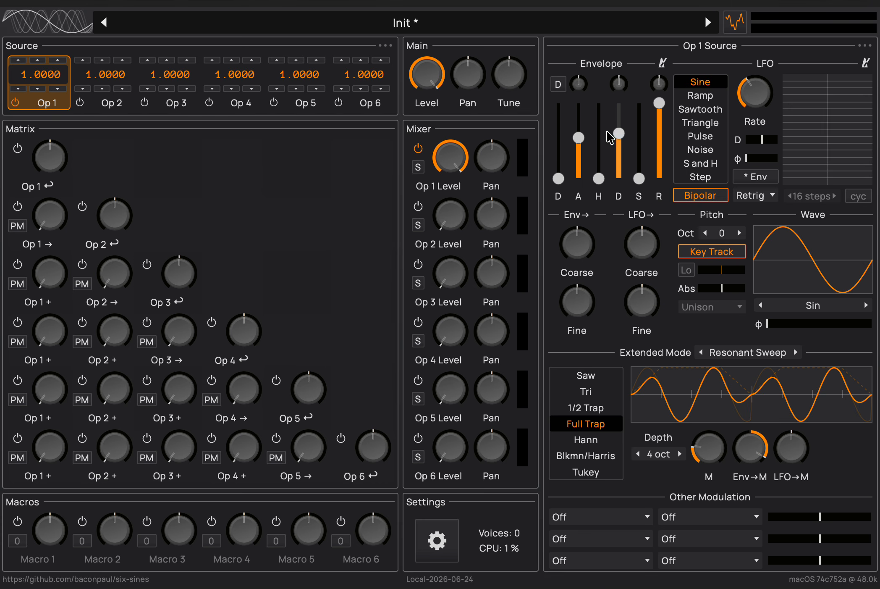
Lower the Op 1 source envelope's attack to almost zero and set the resonant sweep depth to 10 oct
{"action": "left_click_drag", "start_coordinate": [583, 134], "coordinate": [605, 246]}
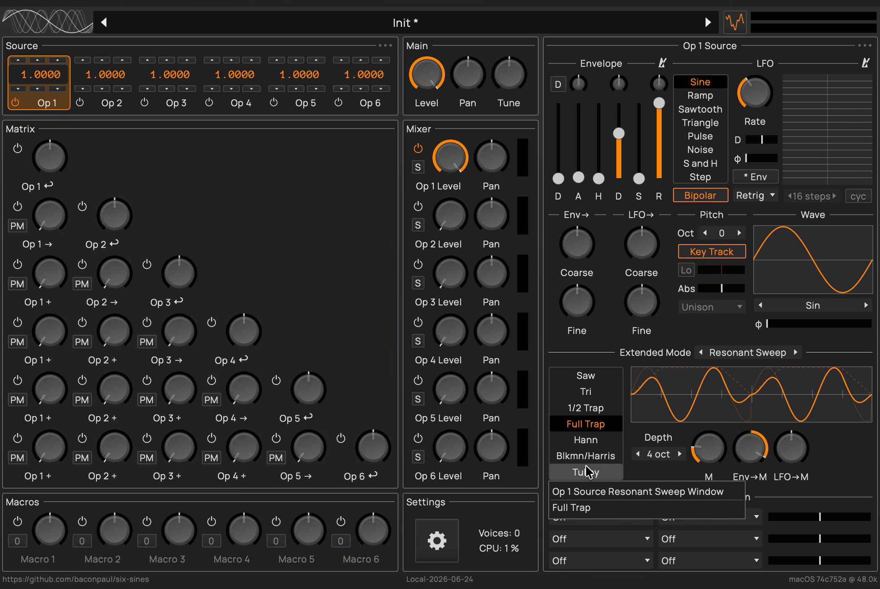
{"action": "left_click", "coordinate": [675, 454]}
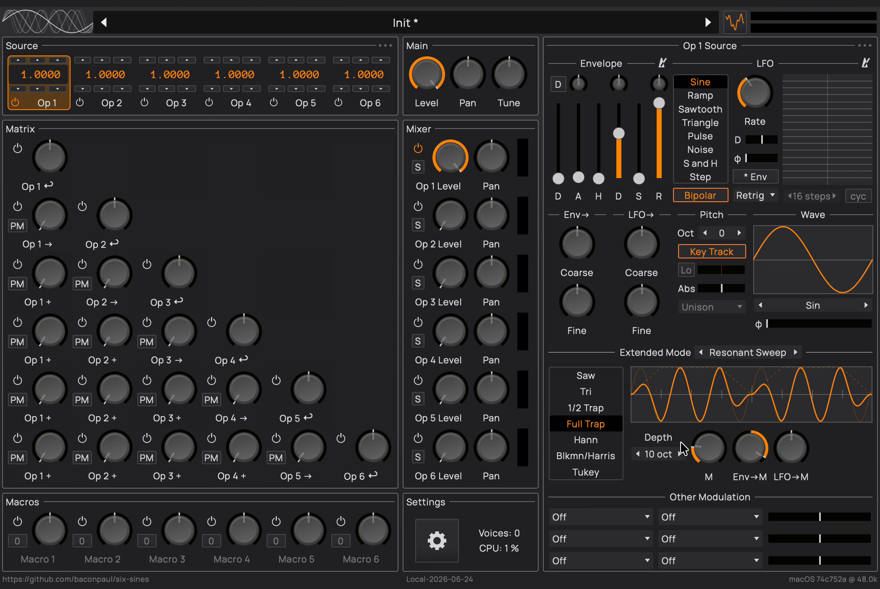
{"action": "scroll", "coordinate": [710, 456], "scroll_direction": "down", "scroll_amount": 3}
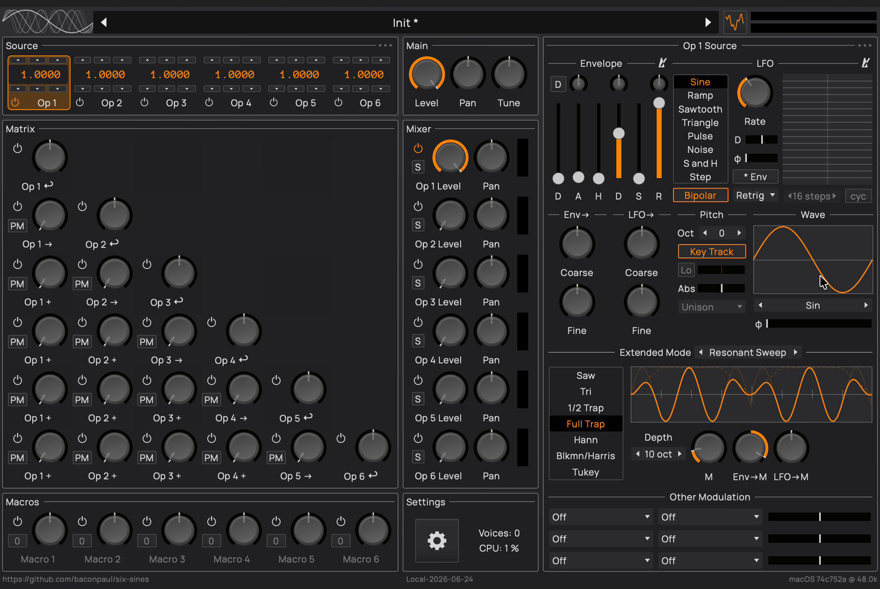
Change the Op 1 source waveform to Sin^5 x and reduce its Env→M amount
{"action": "left_click", "coordinate": [866, 305]}
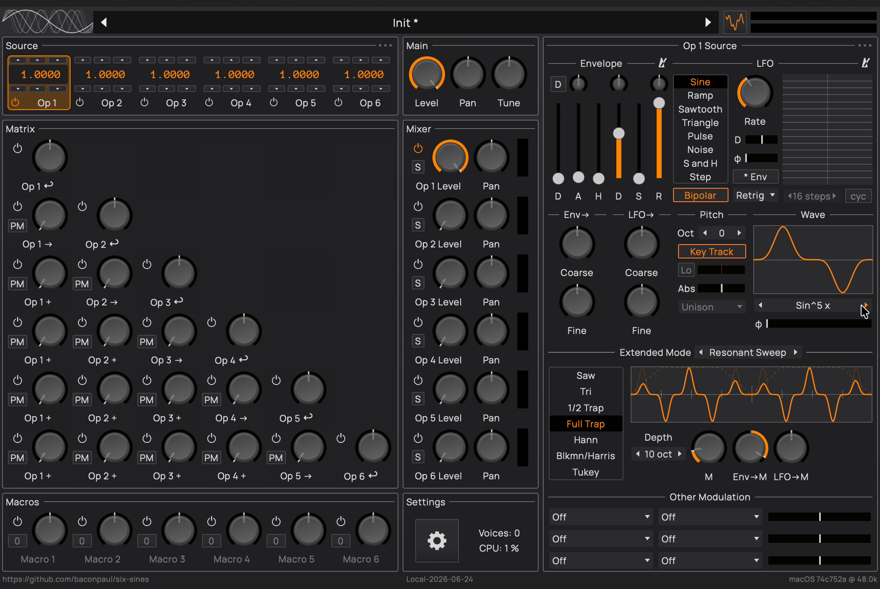
{"action": "left_click_drag", "start_coordinate": [751, 448], "coordinate": [753, 482]}
Swap the mixer output from Op 1 to Op 3 at full level, and raise Op 1's phase modulation of Op 3
{"action": "left_click", "coordinate": [415, 150]}
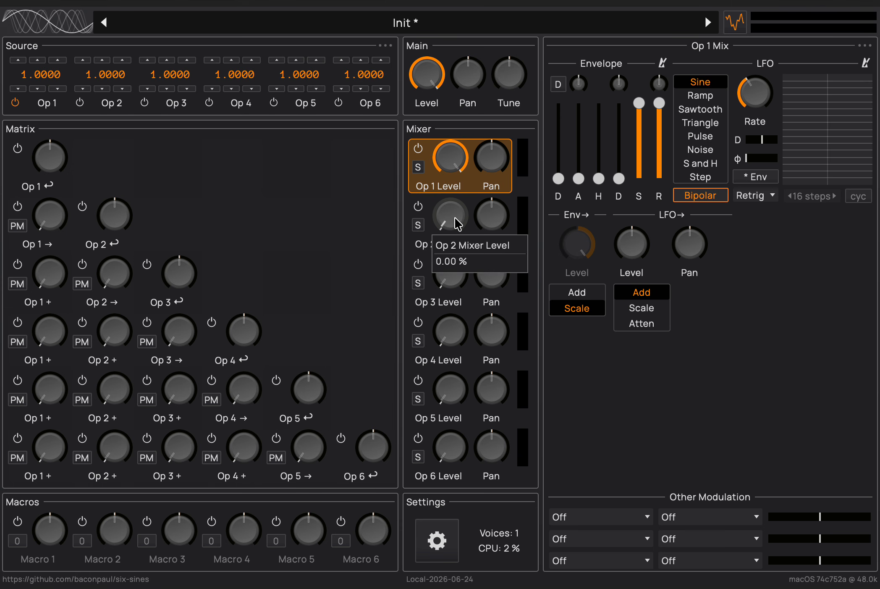
{"action": "left_click", "coordinate": [419, 264]}
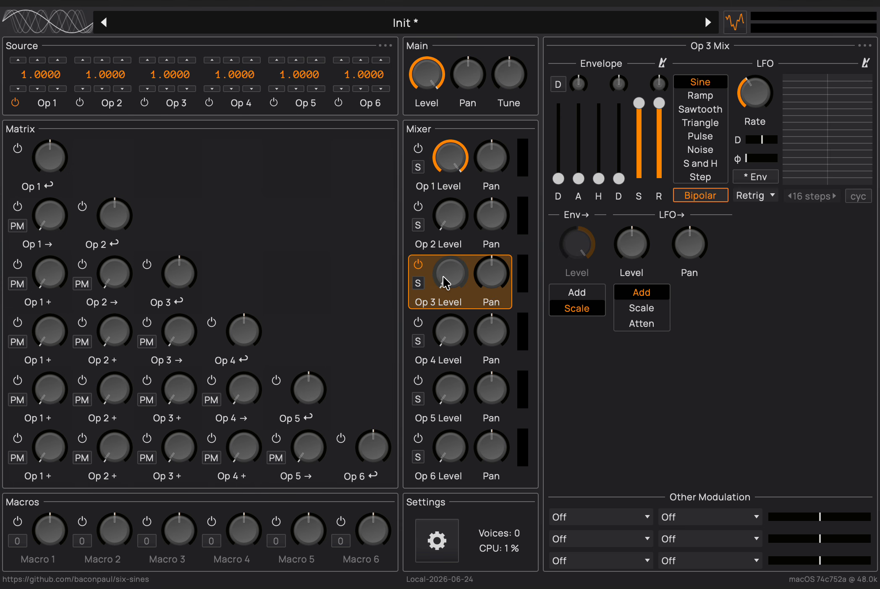
{"action": "left_click_drag", "start_coordinate": [443, 276], "coordinate": [427, 93]}
{"action": "left_click_drag", "start_coordinate": [47, 271], "coordinate": [49, 176]}
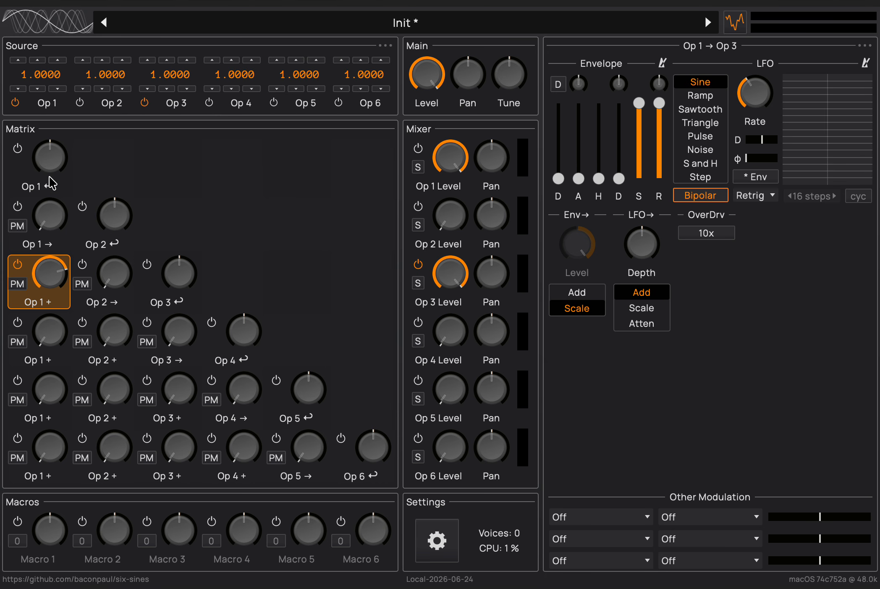
Lower Op 3's mixer level to zero, turn its mixer channel off, and turn Op 1's mixer channel back on
{"action": "mouse_move", "coordinate": [444, 267]}
{"action": "left_click_drag", "start_coordinate": [444, 267], "coordinate": [422, 460]}
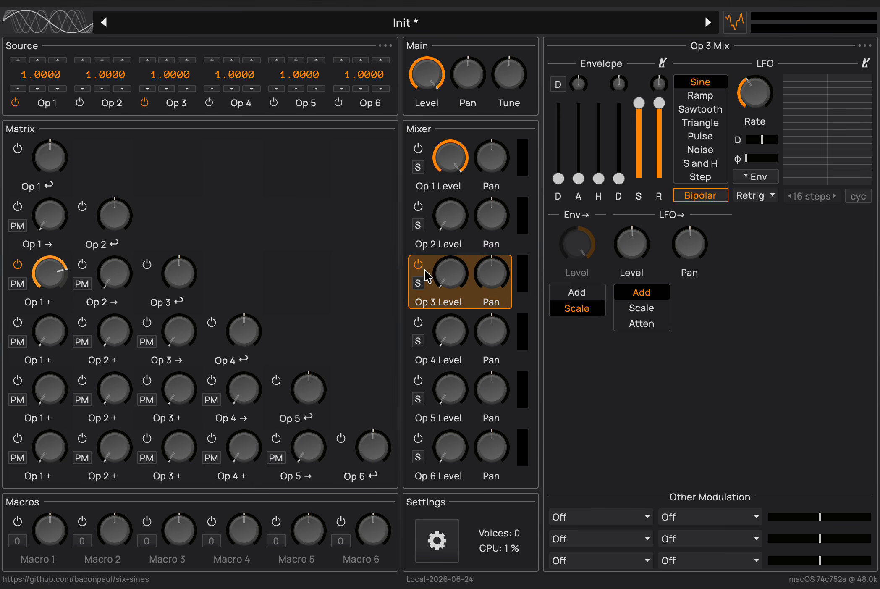
{"action": "left_click", "coordinate": [419, 264]}
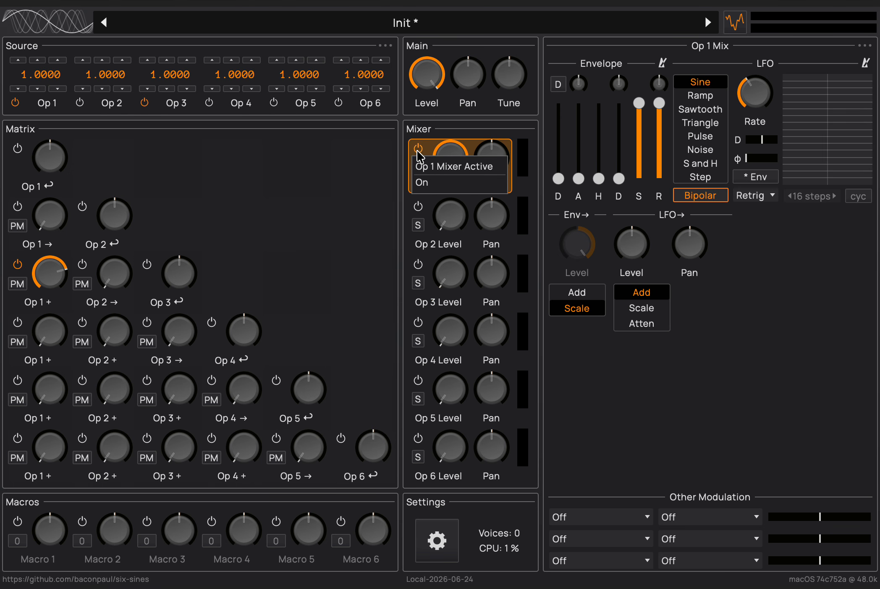
{"action": "left_click", "coordinate": [417, 149]}
Set the Op 1 source's extended mode to Noise and bring its Env→M amount to zero
{"action": "left_click", "coordinate": [46, 105]}
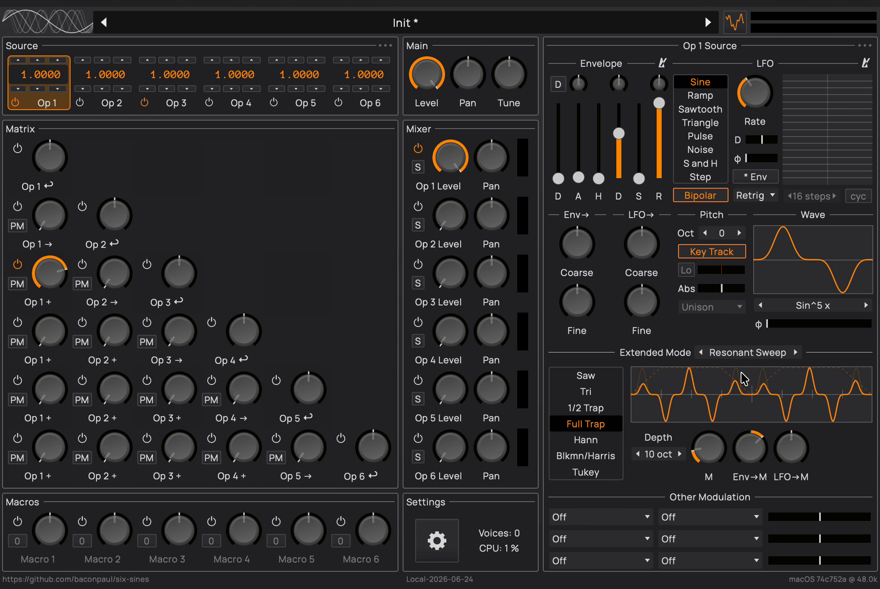
{"action": "left_click", "coordinate": [737, 356]}
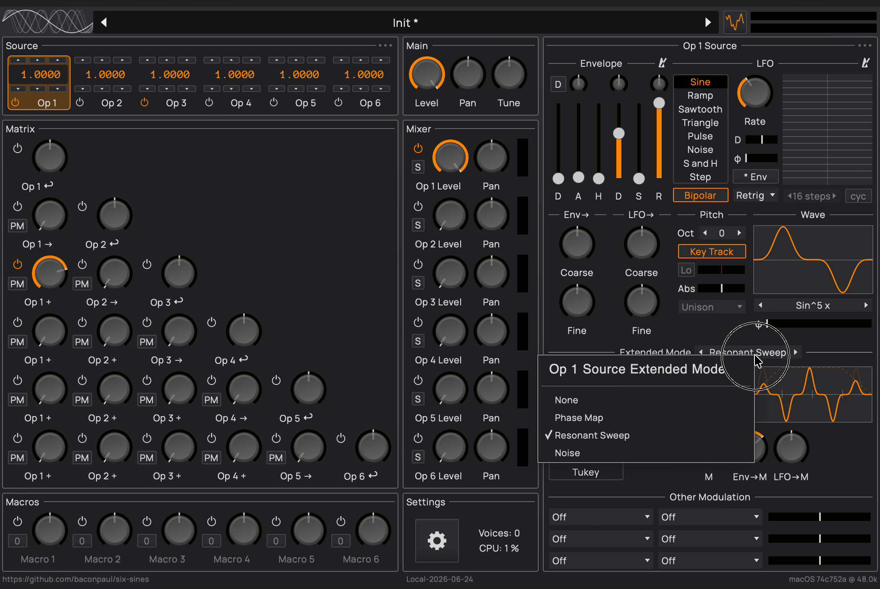
{"action": "left_click", "coordinate": [663, 447]}
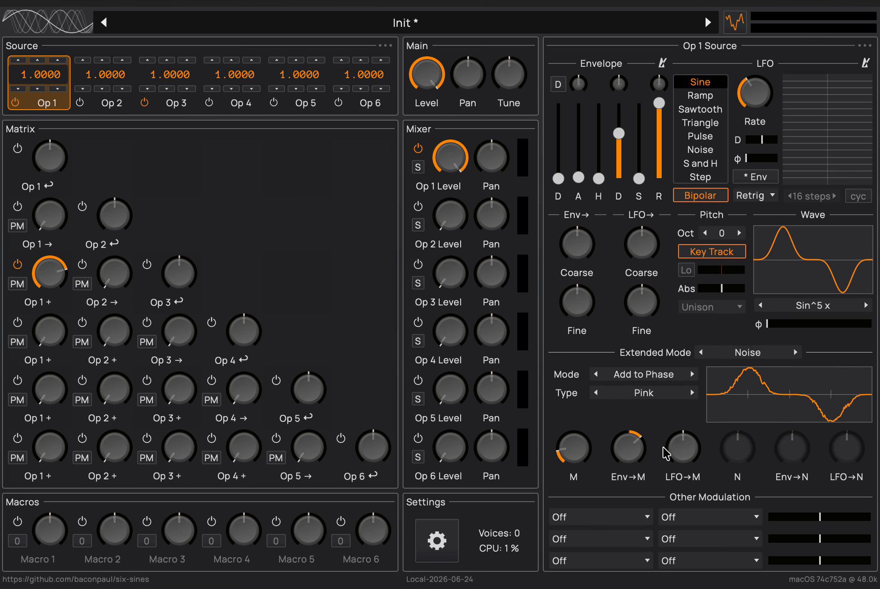
{"action": "left_click_drag", "start_coordinate": [629, 448], "coordinate": [625, 461]}
Raise the Op 1 source noise's M amount to about 46%
{"action": "mouse_move", "coordinate": [584, 444]}
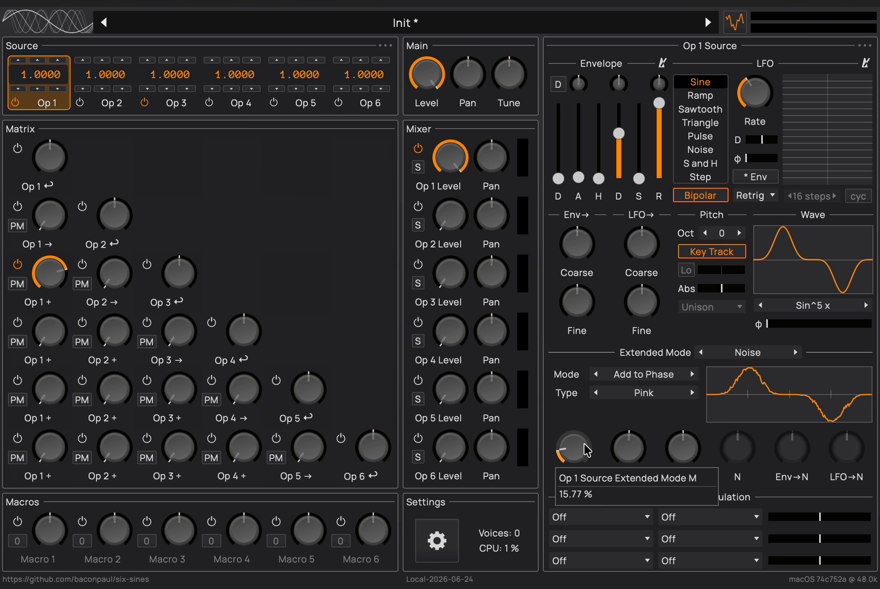
{"action": "left_click_drag", "start_coordinate": [584, 444], "coordinate": [590, 424]}
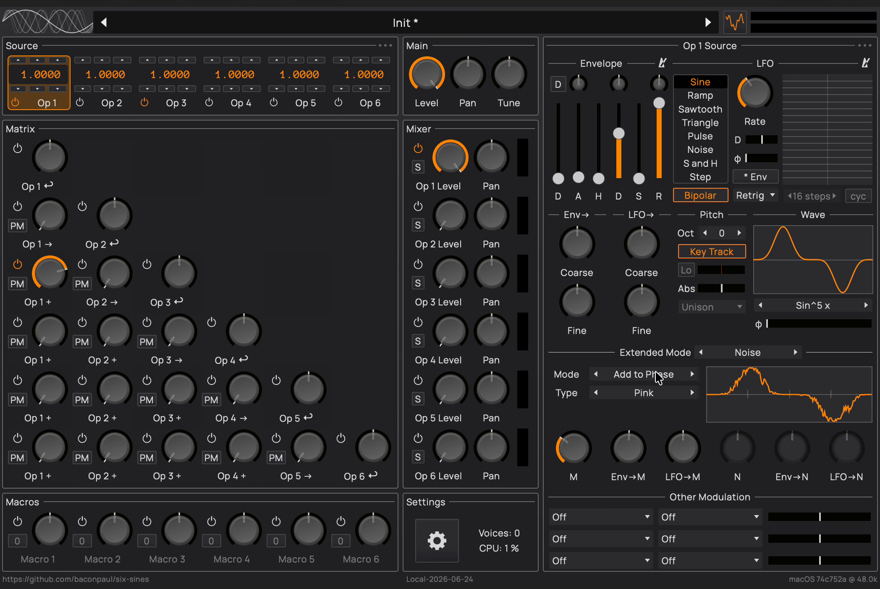
{"action": "left_click_drag", "start_coordinate": [575, 445], "coordinate": [576, 432]}
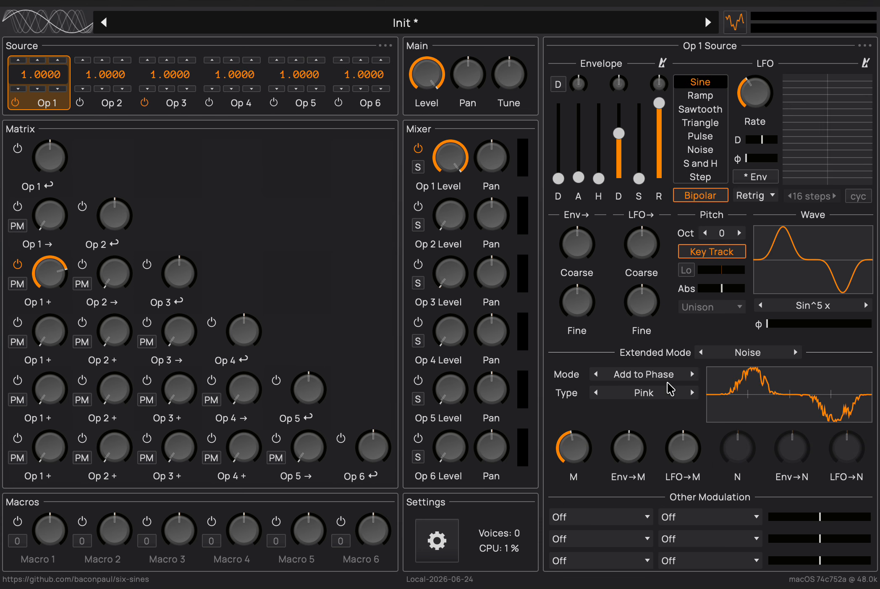
Try the Add to Signal noise mode on Op 1, switch it to Mix, and raise the M amount further
{"action": "left_click", "coordinate": [650, 372]}
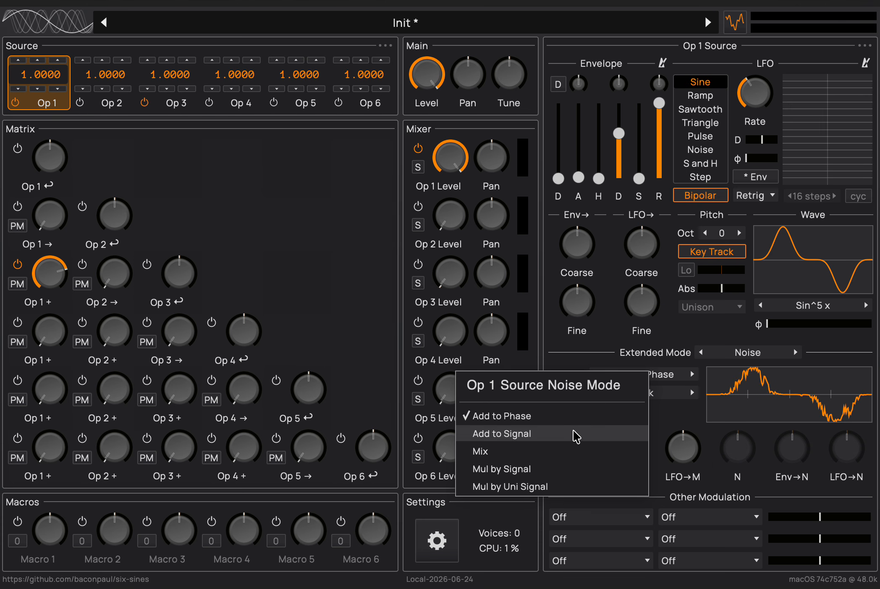
{"action": "left_click", "coordinate": [573, 433]}
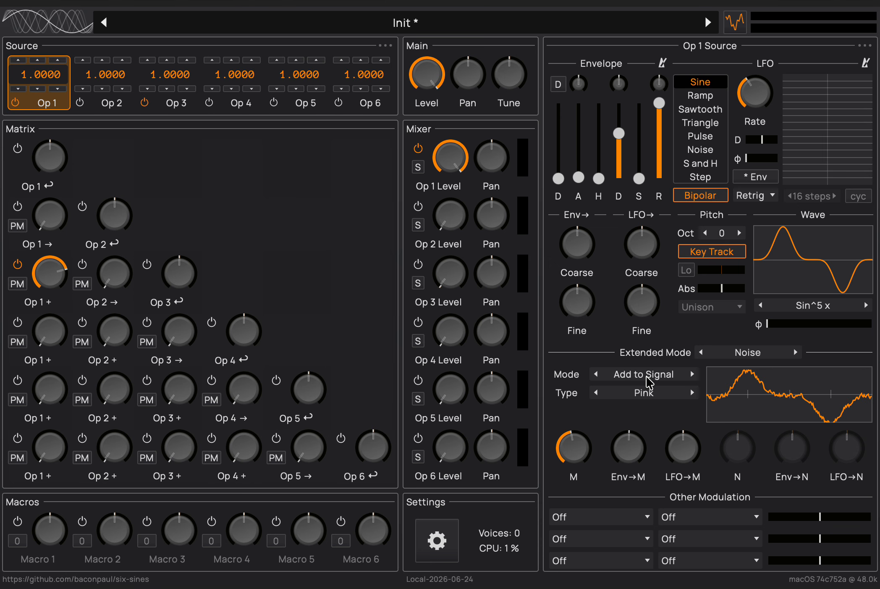
{"action": "left_click", "coordinate": [649, 380]}
{"action": "left_click", "coordinate": [574, 450]}
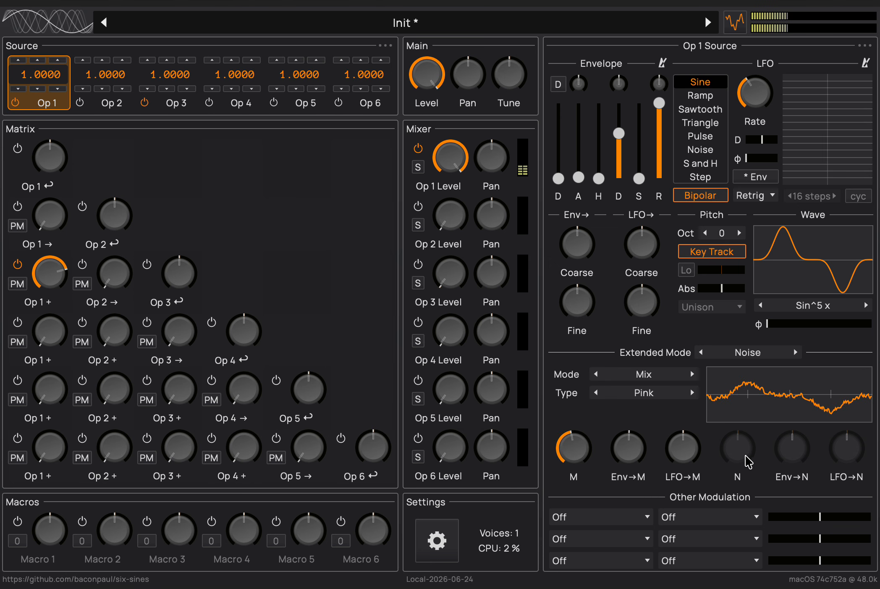
{"action": "left_click", "coordinate": [574, 460]}
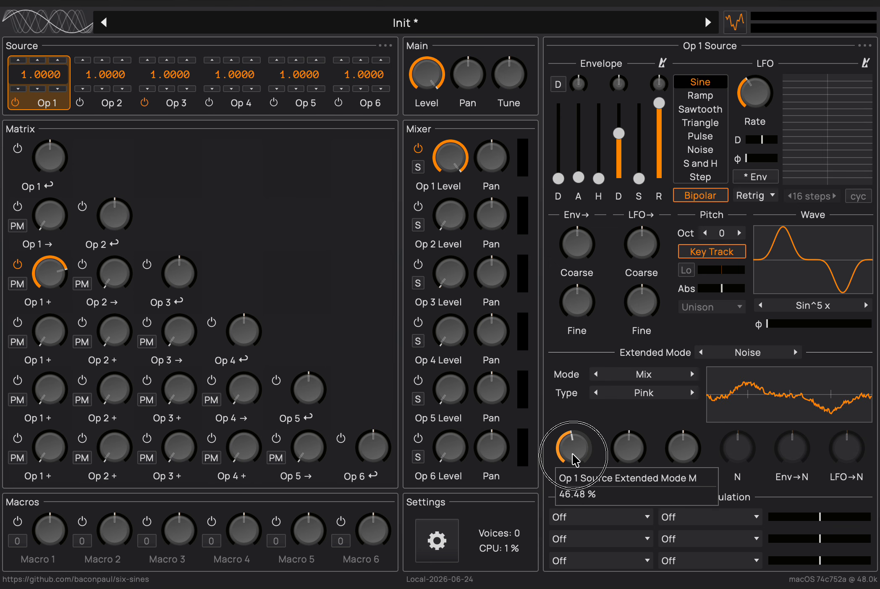
{"action": "left_click_drag", "start_coordinate": [574, 460], "coordinate": [567, 390]}
Switch Op 1's noise mode to Mul by Signal and raise its M amount to about 99%
{"action": "left_click", "coordinate": [635, 380]}
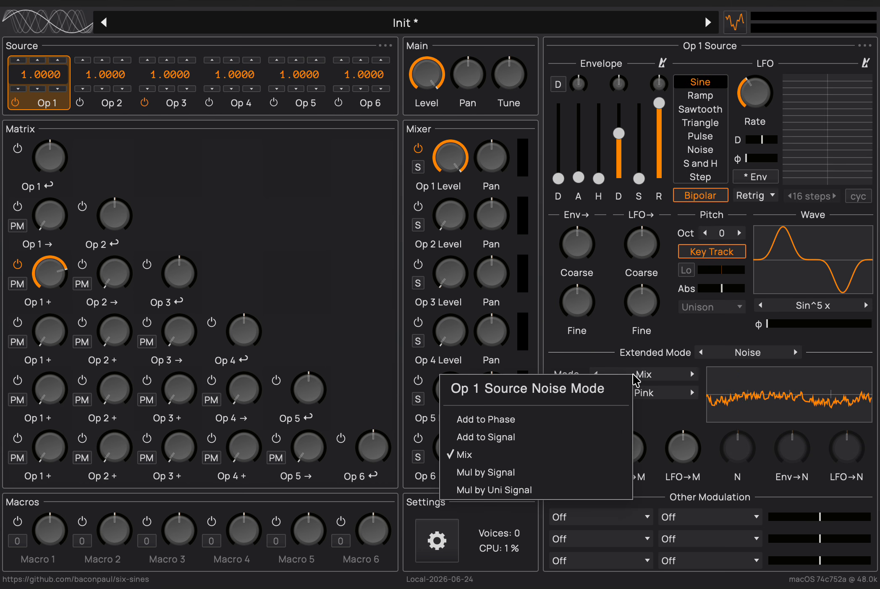
{"action": "left_click", "coordinate": [522, 474]}
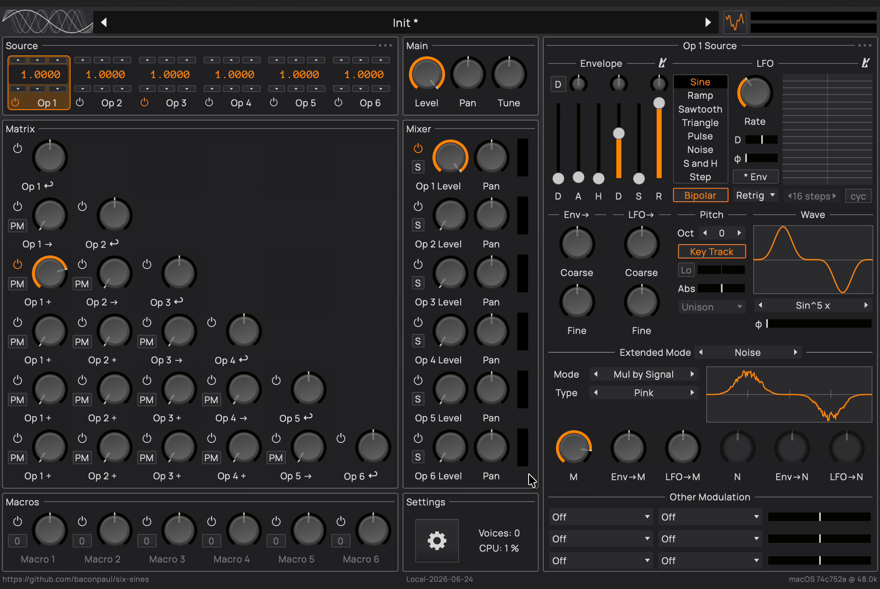
{"action": "mouse_move", "coordinate": [579, 446]}
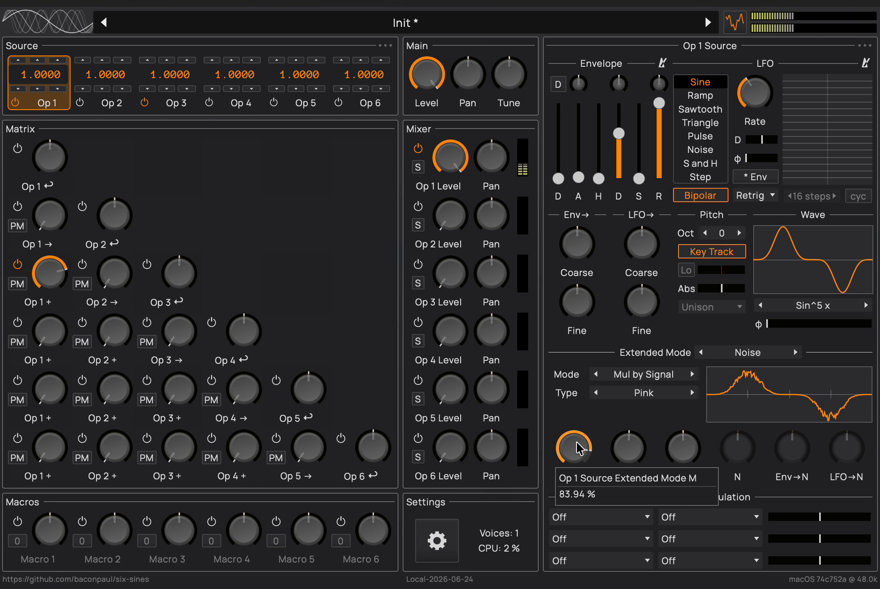
{"action": "left_click_drag", "start_coordinate": [580, 448], "coordinate": [579, 427]}
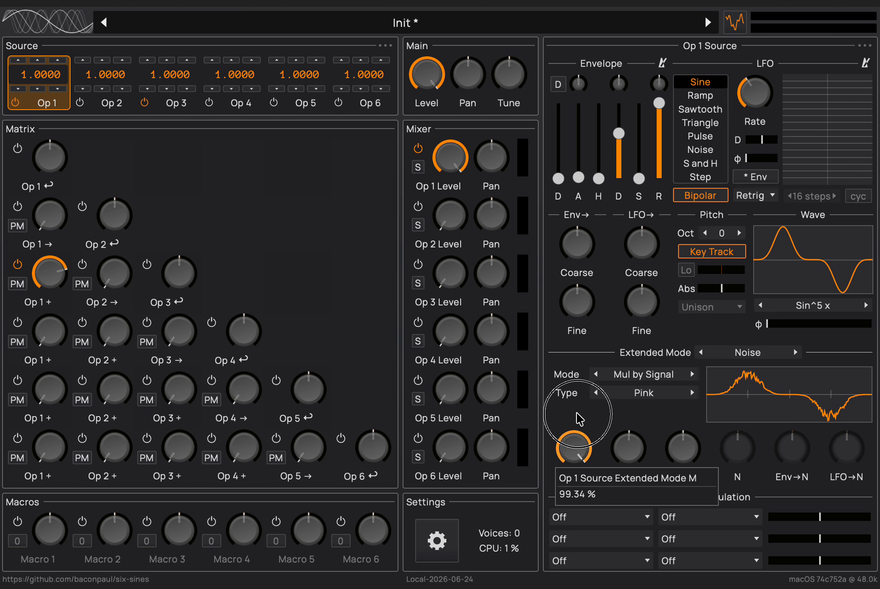
Try the Mul by Uni Signal noise mode on Op 1 while varying M, and return to Mix with M at 100%
{"action": "left_click", "coordinate": [632, 375]}
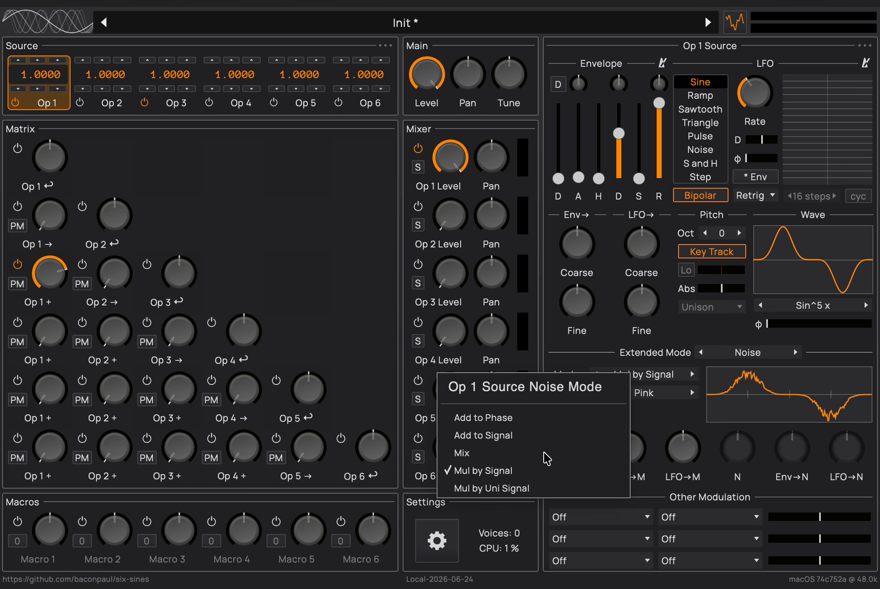
{"action": "left_click", "coordinate": [543, 488]}
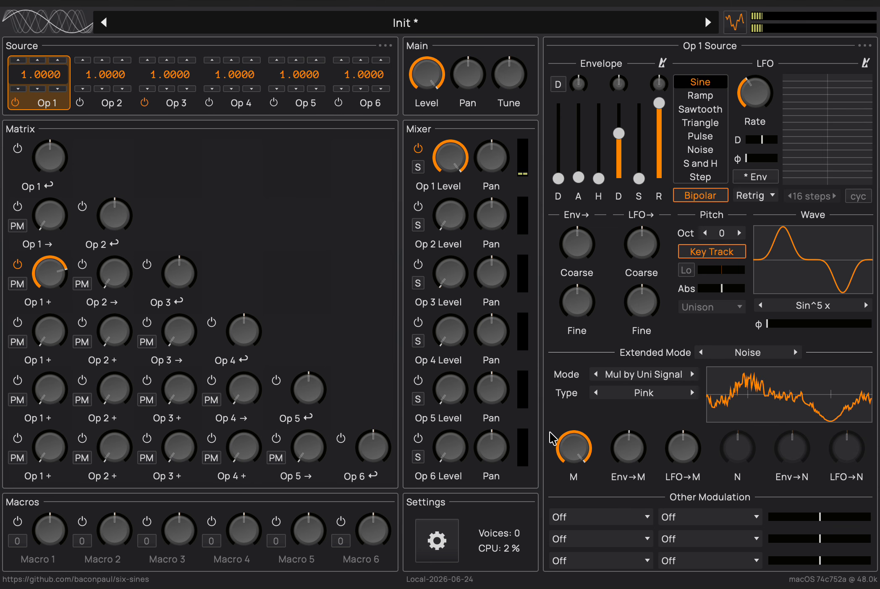
{"action": "left_click_drag", "start_coordinate": [574, 448], "coordinate": [582, 494]}
{"action": "left_click", "coordinate": [626, 378]}
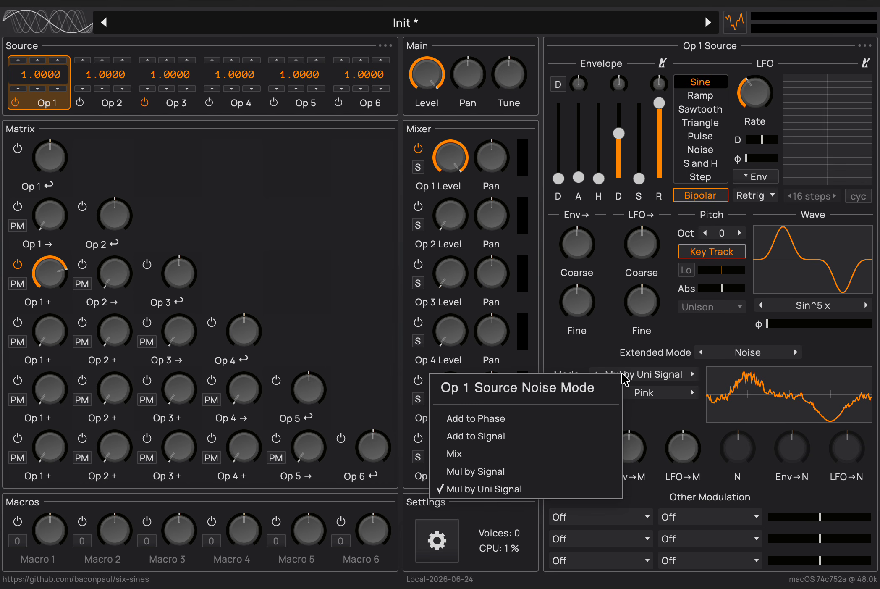
{"action": "left_click", "coordinate": [506, 453]}
{"action": "left_click_drag", "start_coordinate": [572, 453], "coordinate": [574, 353]}
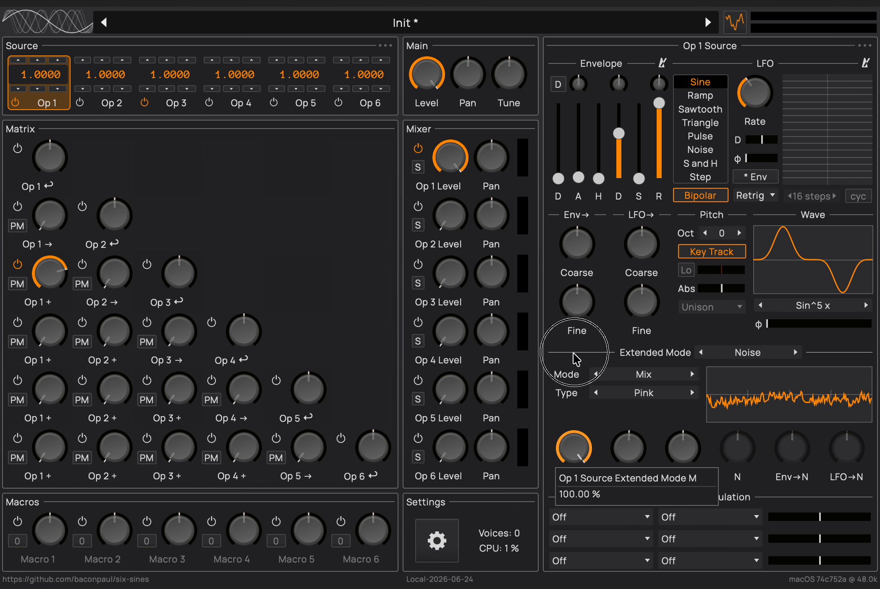
Try the White noise type on Op 1, switch it to Tilt, and lower the N amount well below its centre
{"action": "left_click", "coordinate": [656, 395]}
{"action": "left_click", "coordinate": [586, 433]}
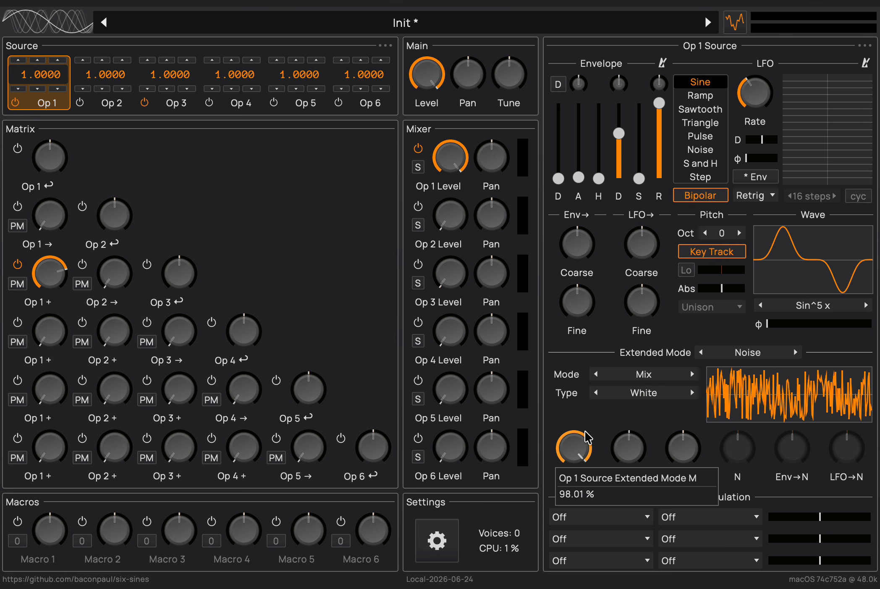
{"action": "left_click", "coordinate": [653, 392]}
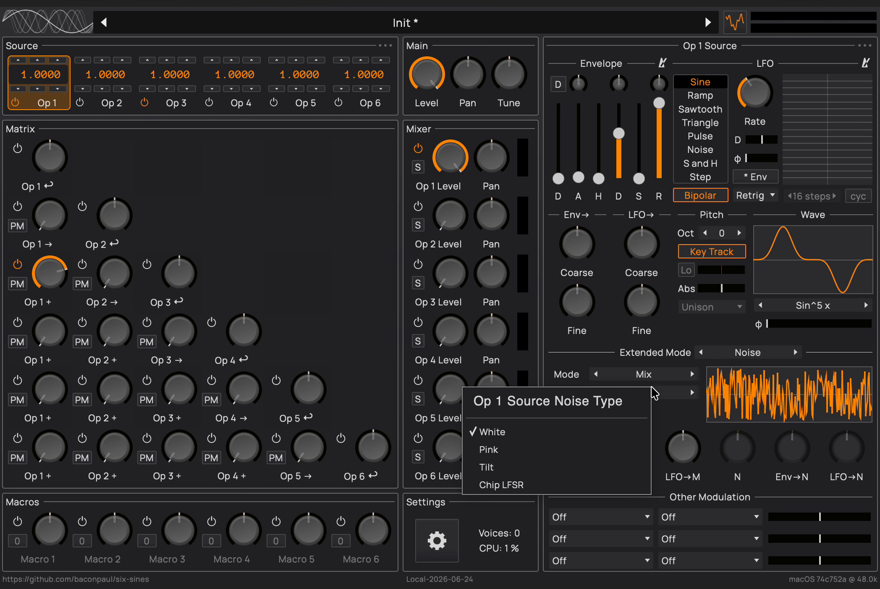
{"action": "left_click", "coordinate": [583, 464]}
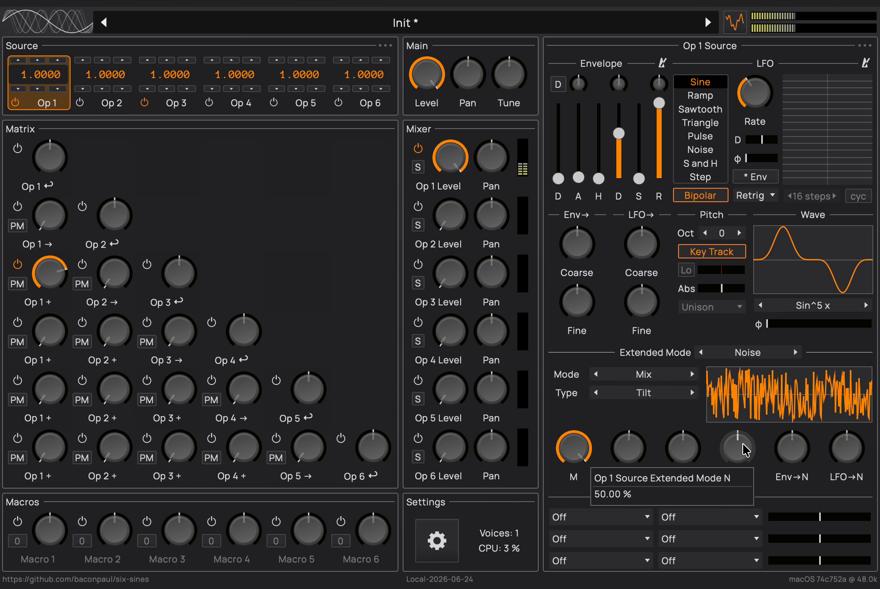
{"action": "left_click_drag", "start_coordinate": [743, 443], "coordinate": [736, 476]}
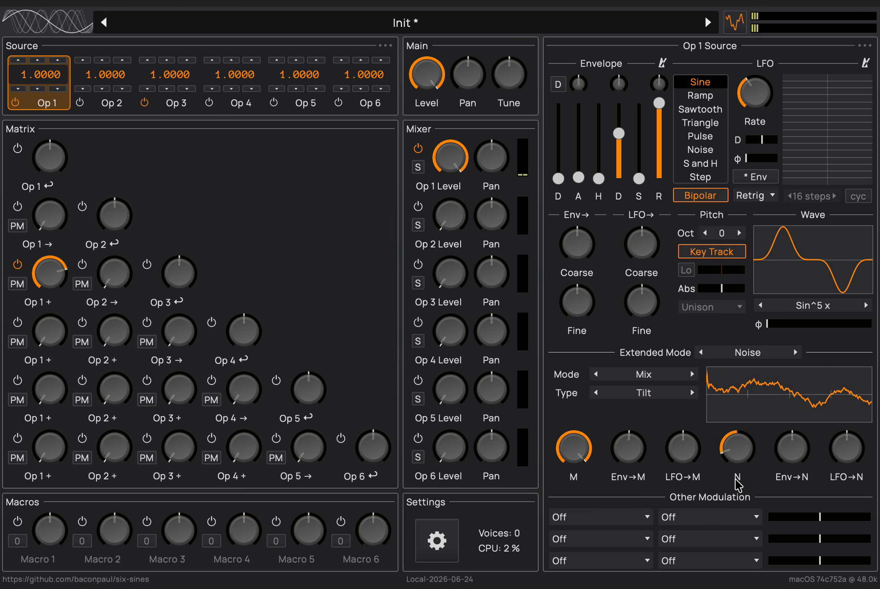
Change Op 1's noise type to Chip LFSR in Long mode and raise N to slightly above its centre
{"action": "left_click", "coordinate": [655, 396]}
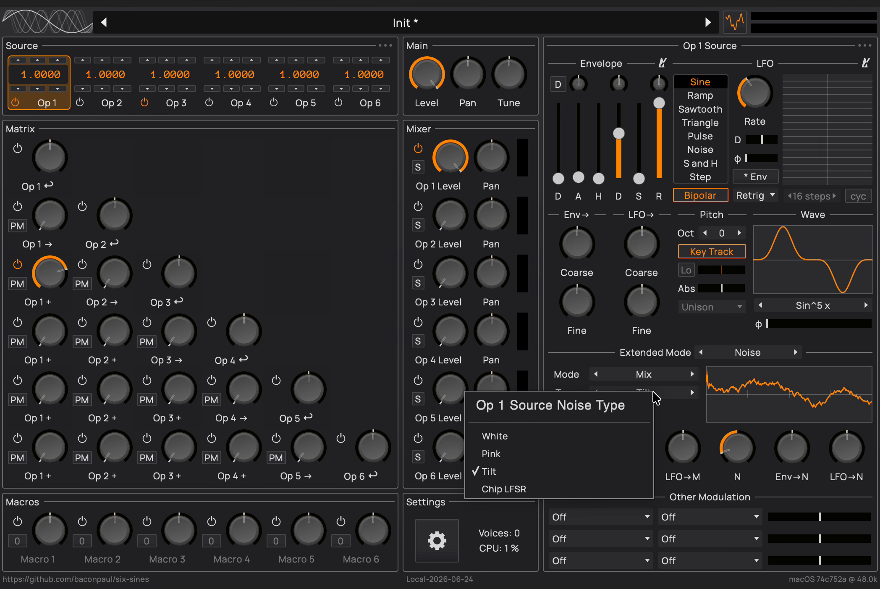
{"action": "left_click", "coordinate": [578, 486]}
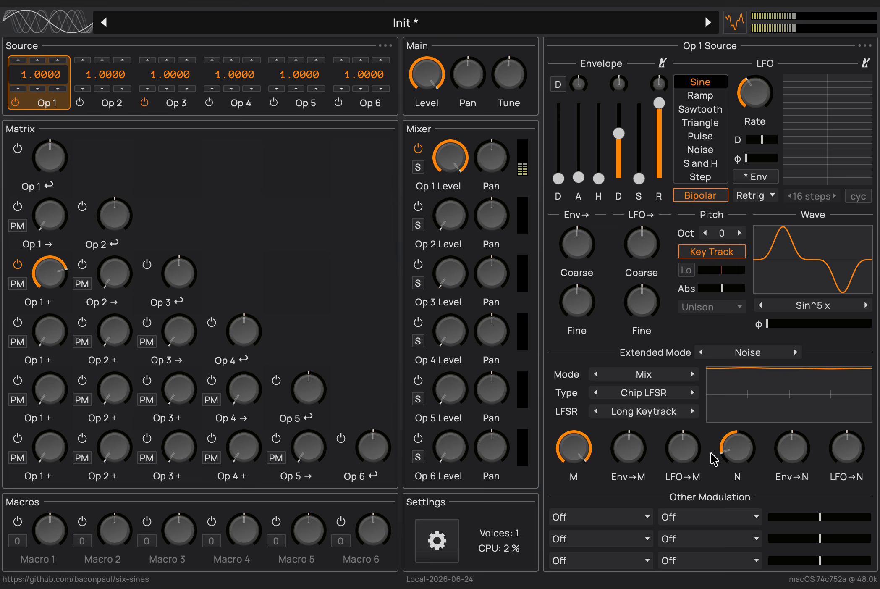
{"action": "left_click", "coordinate": [657, 410]}
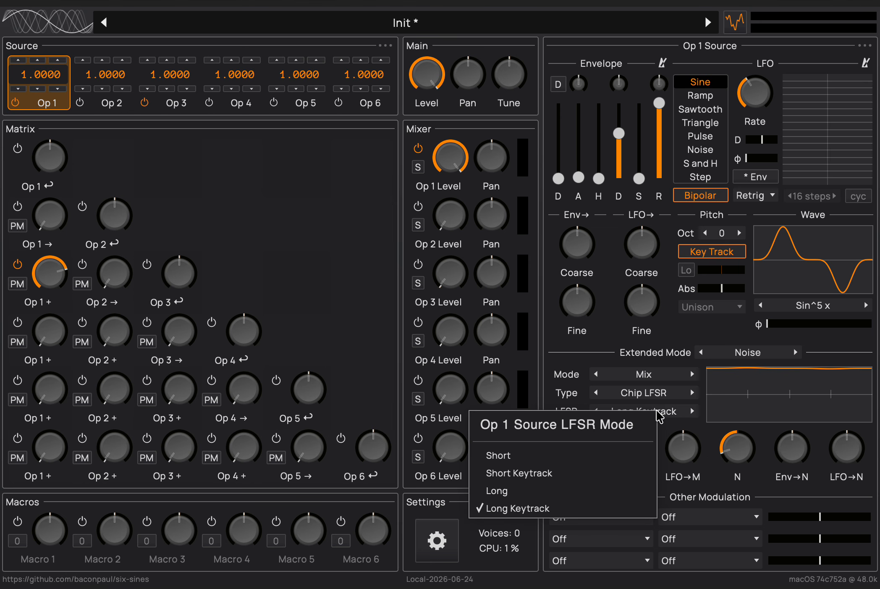
{"action": "left_click", "coordinate": [581, 489]}
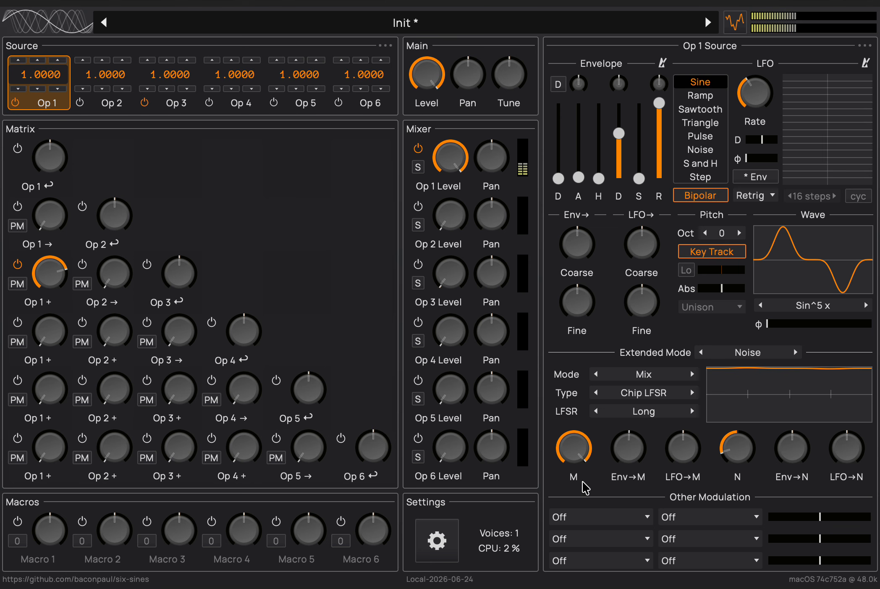
{"action": "mouse_move", "coordinate": [575, 454]}
{"action": "left_click_drag", "start_coordinate": [735, 466], "coordinate": [726, 394]}
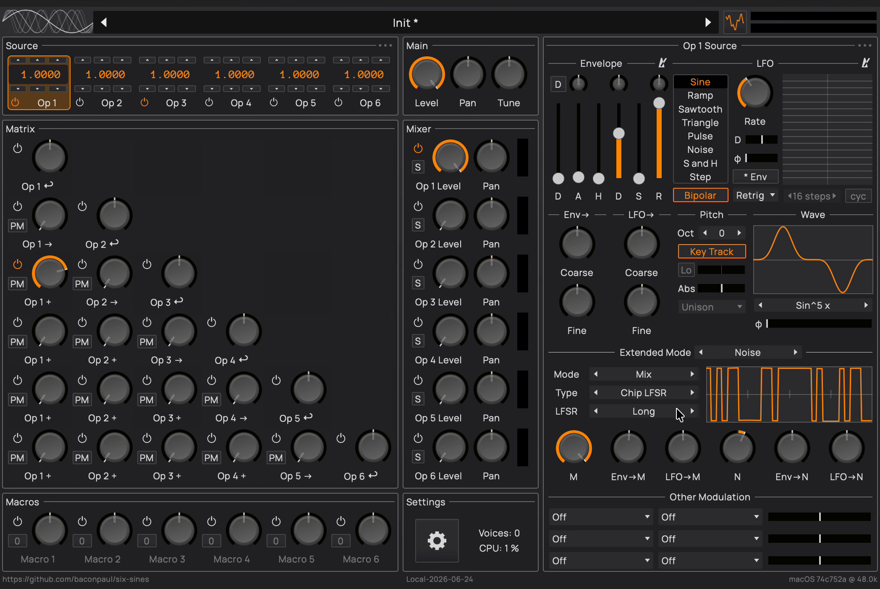
Try the Short Keytrack LFSR mode, switch it to Long Keytrack, and lower N to slightly below its centre
{"action": "left_click", "coordinate": [596, 411]}
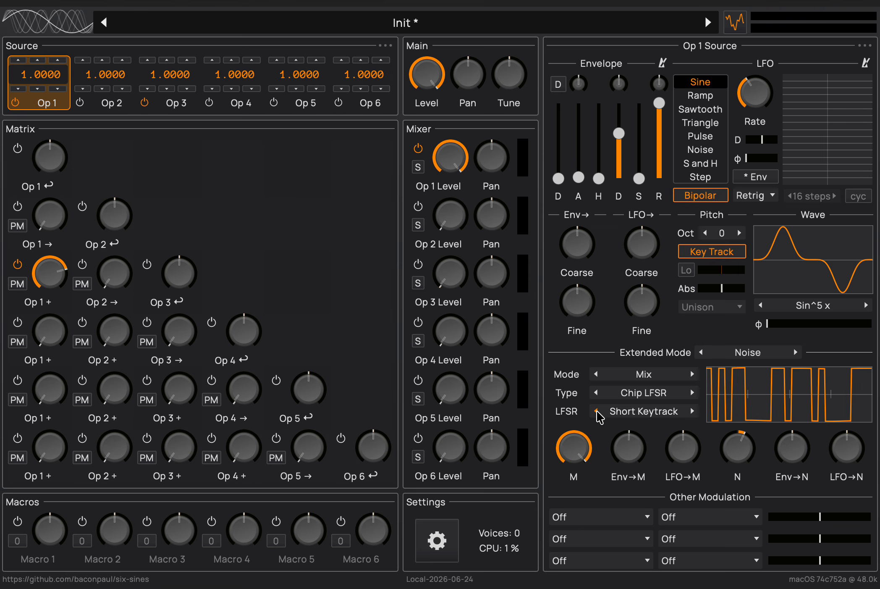
{"action": "left_click", "coordinate": [693, 408]}
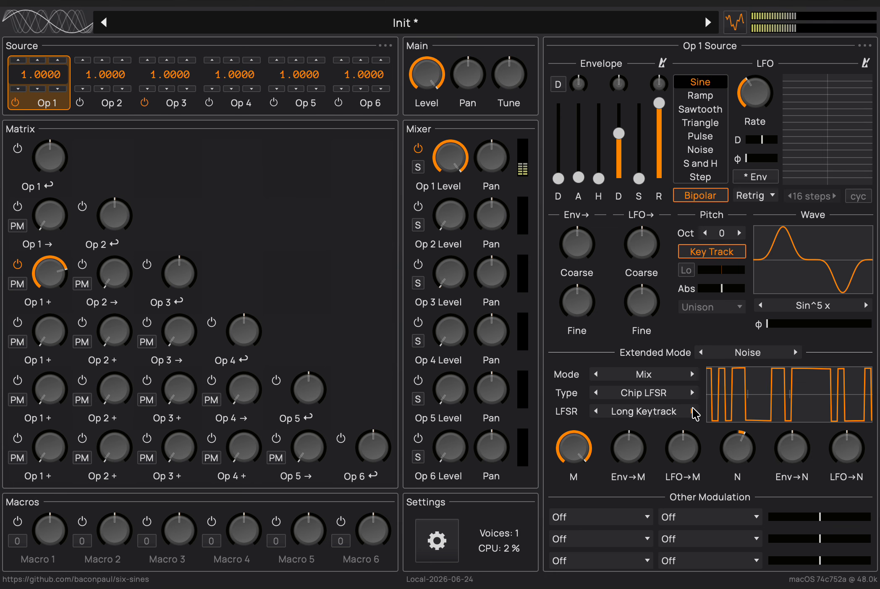
{"action": "left_click_drag", "start_coordinate": [738, 446], "coordinate": [733, 478]}
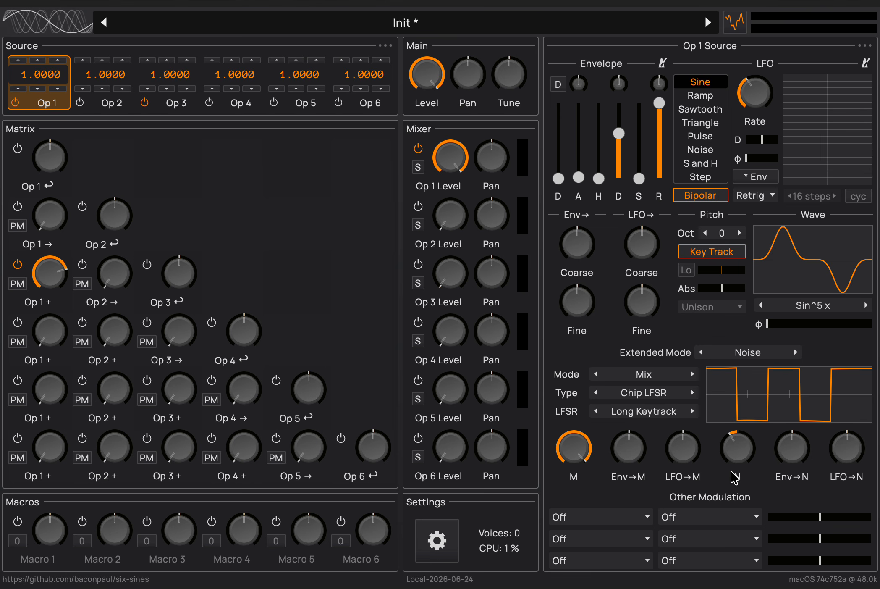
Silence Op 1 in the mixer, and turn on Op 3's mixer channel with its level at about half
{"action": "left_click", "coordinate": [447, 155]}
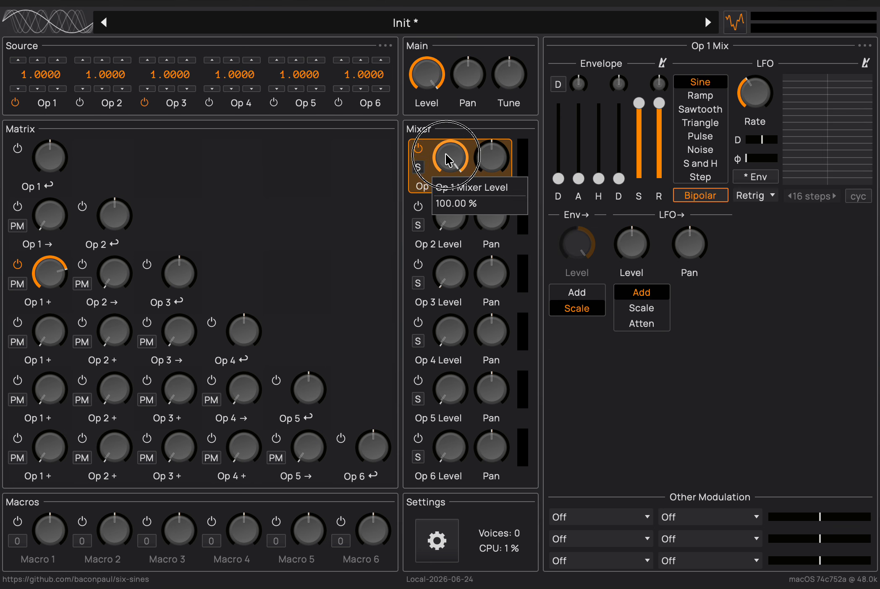
{"action": "left_click_drag", "start_coordinate": [444, 153], "coordinate": [417, 443]}
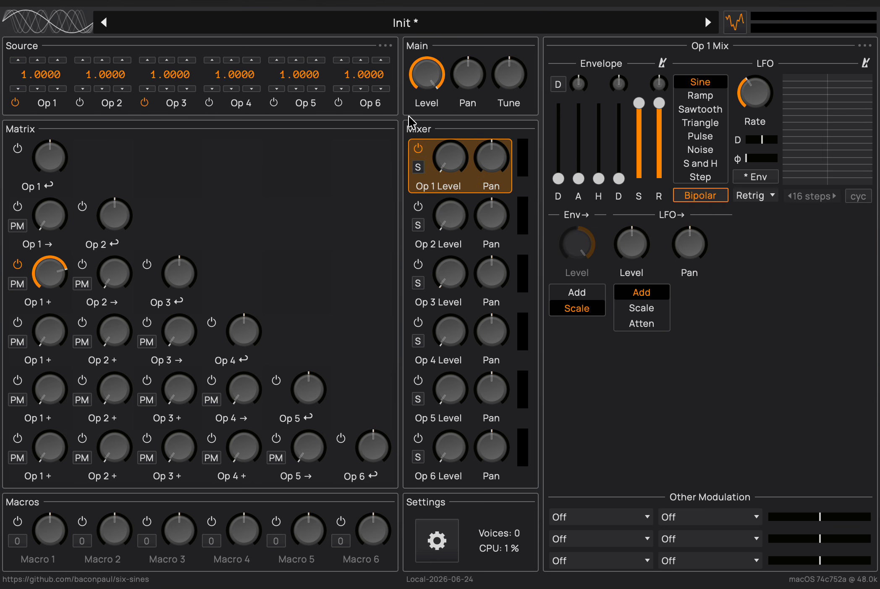
{"action": "left_click", "coordinate": [419, 263]}
{"action": "left_click_drag", "start_coordinate": [450, 273], "coordinate": [443, 212]}
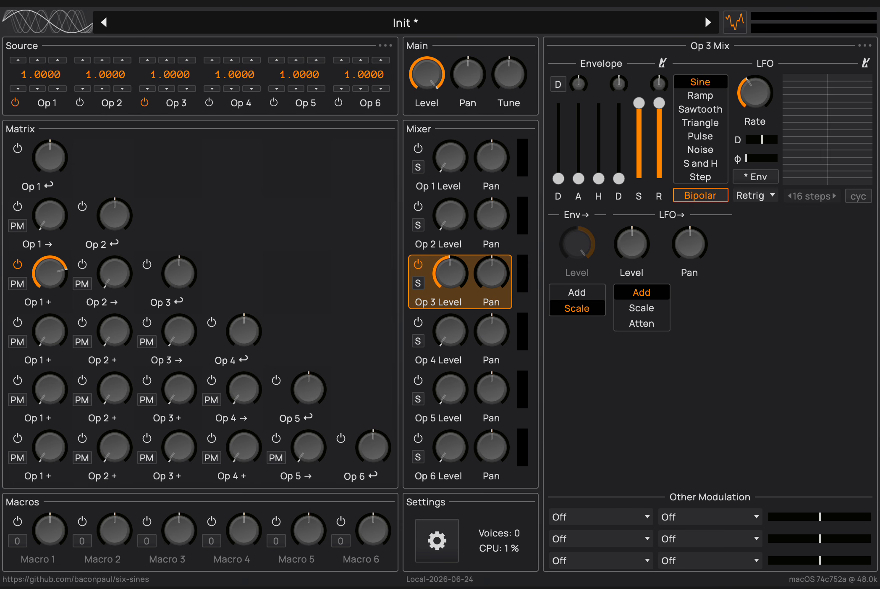
Reset the patch to Init and open the voicing and output stage settings
{"action": "left_click", "coordinate": [390, 23]}
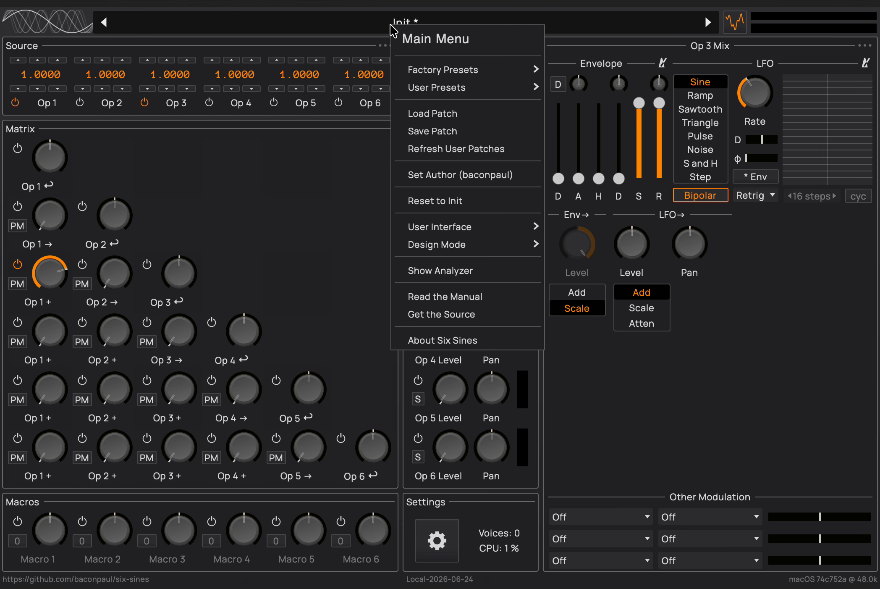
{"action": "left_click", "coordinate": [435, 201]}
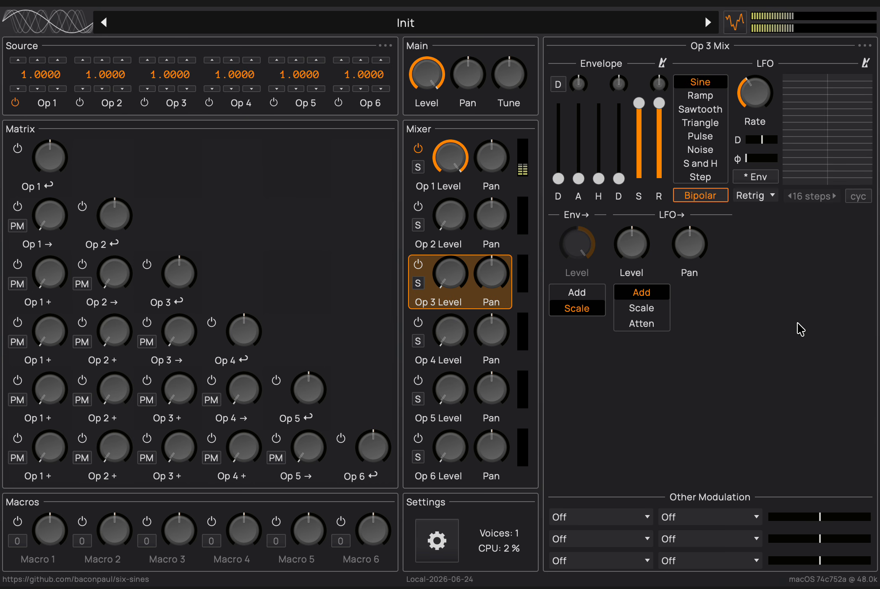
{"action": "left_click", "coordinate": [437, 540]}
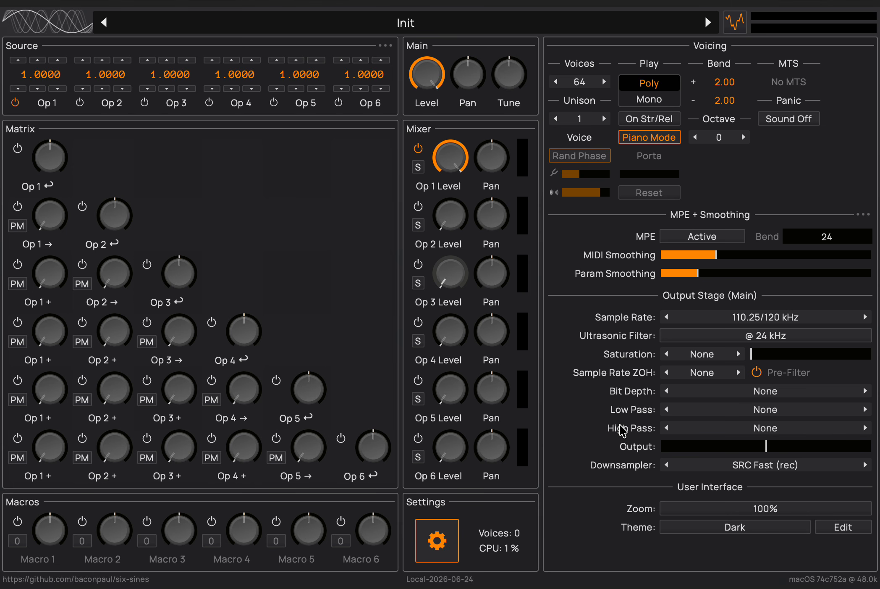
Turn up the self-feedback of Op 1 and Op 2, with Op 2's ratio set to 2.0000
{"action": "left_click", "coordinate": [48, 158]}
{"action": "left_click_drag", "start_coordinate": [48, 157], "coordinate": [35, 105]}
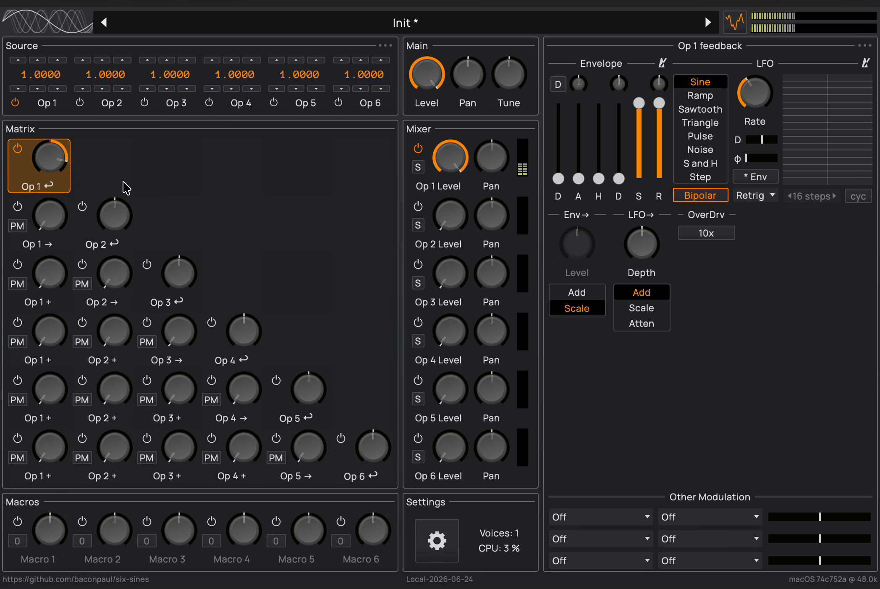
{"action": "left_click", "coordinate": [84, 60]}
{"action": "left_click_drag", "start_coordinate": [121, 202], "coordinate": [114, 169]}
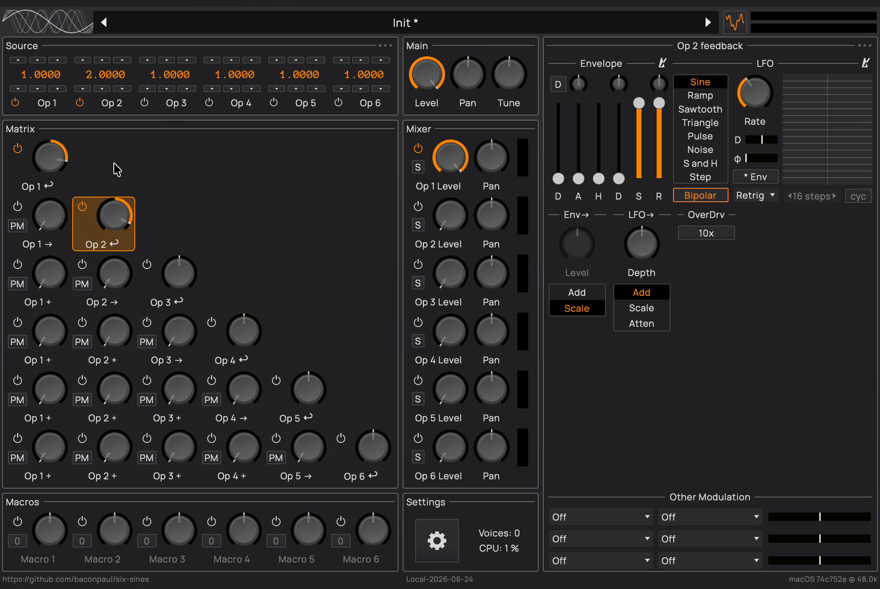
Raise Op 2's mixer level, and bring in Op 3 at a ratio of -1.0000 with its mixer level just under half
{"action": "left_click_drag", "start_coordinate": [445, 222], "coordinate": [432, 126]}
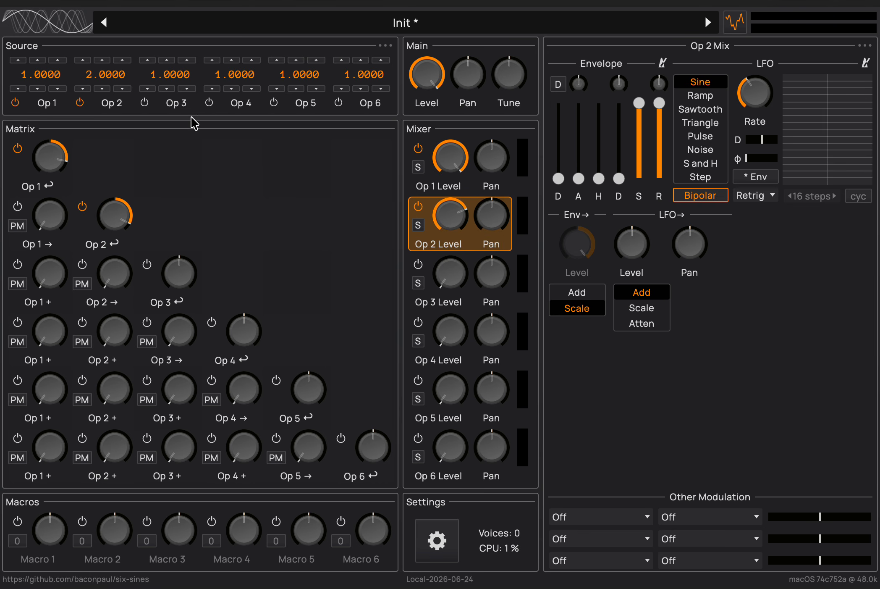
{"action": "left_click", "coordinate": [148, 89]}
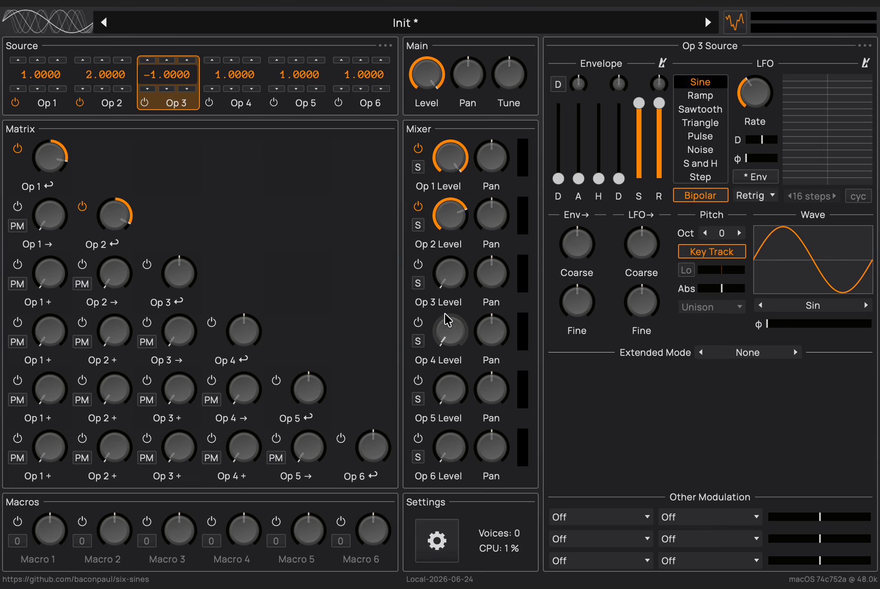
{"action": "left_click_drag", "start_coordinate": [446, 281], "coordinate": [447, 257]}
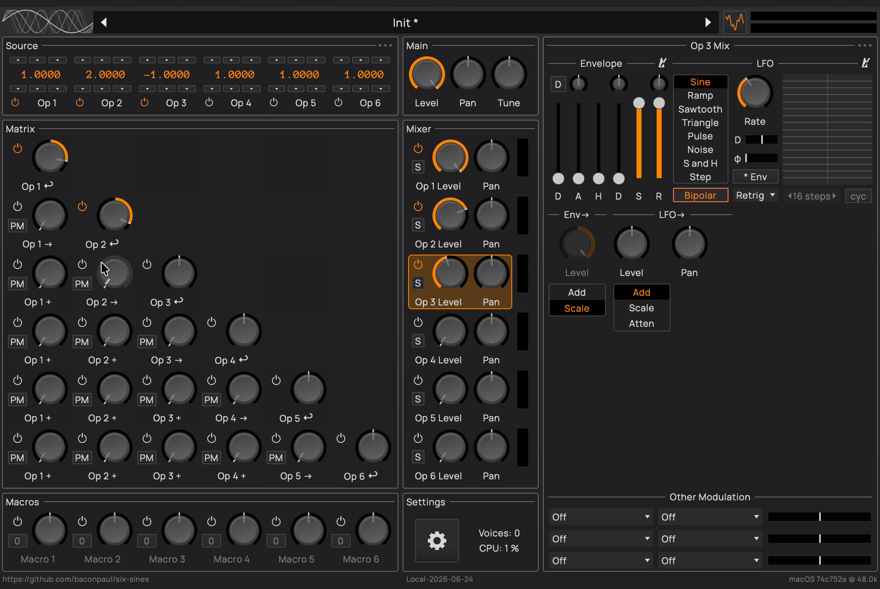
Turn up the Op 2 to Op 3 modulation in the matrix and raise Op 3's mixer level further
{"action": "left_click_drag", "start_coordinate": [114, 286], "coordinate": [98, 195]}
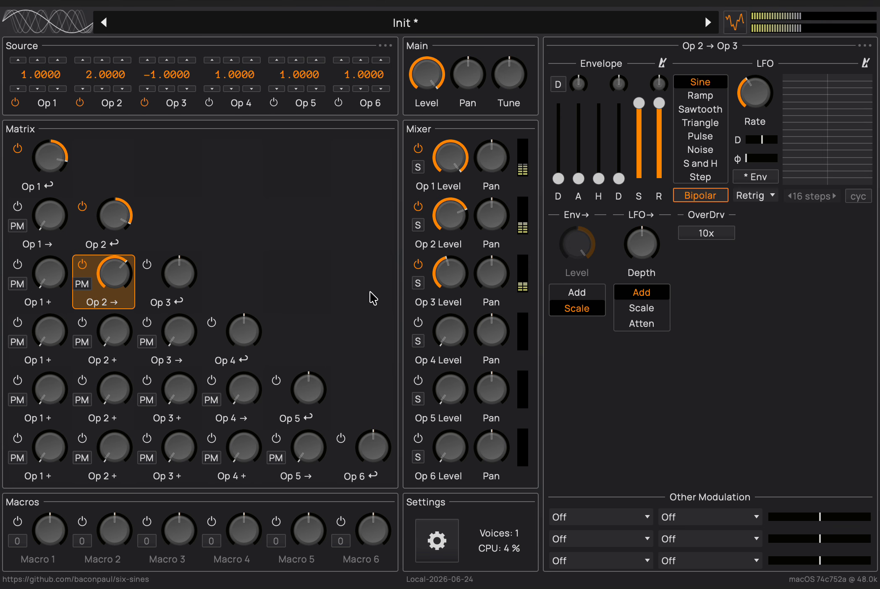
{"action": "left_click", "coordinate": [457, 262]}
{"action": "left_click_drag", "start_coordinate": [457, 263], "coordinate": [457, 181]}
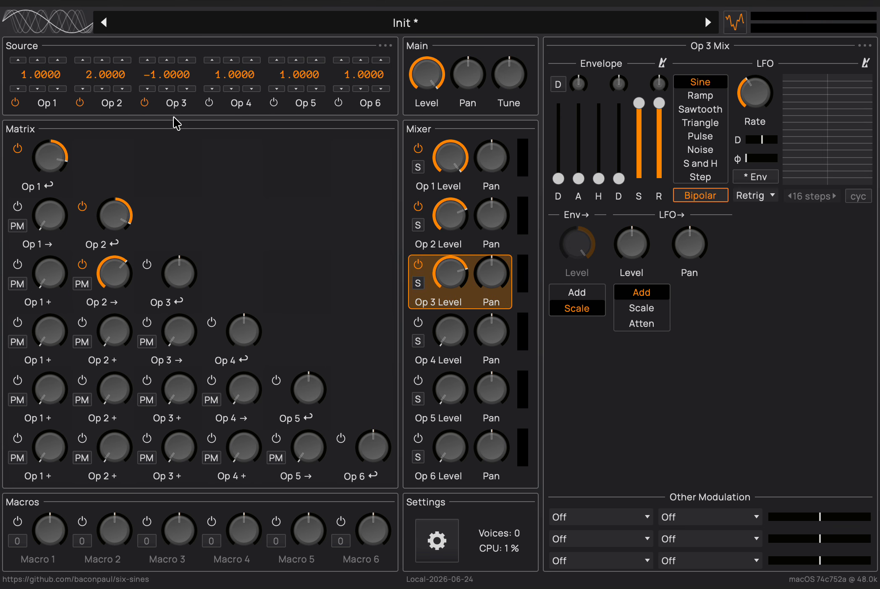
Set Op 3's ratio to -2.0000 and open the voicing and output stage settings
{"action": "left_click", "coordinate": [142, 88]}
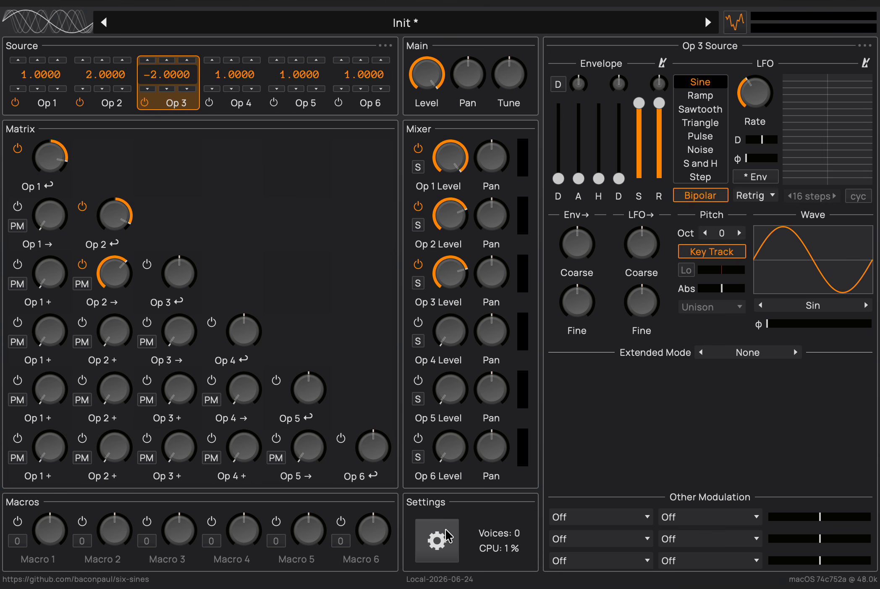
{"action": "left_click", "coordinate": [438, 541]}
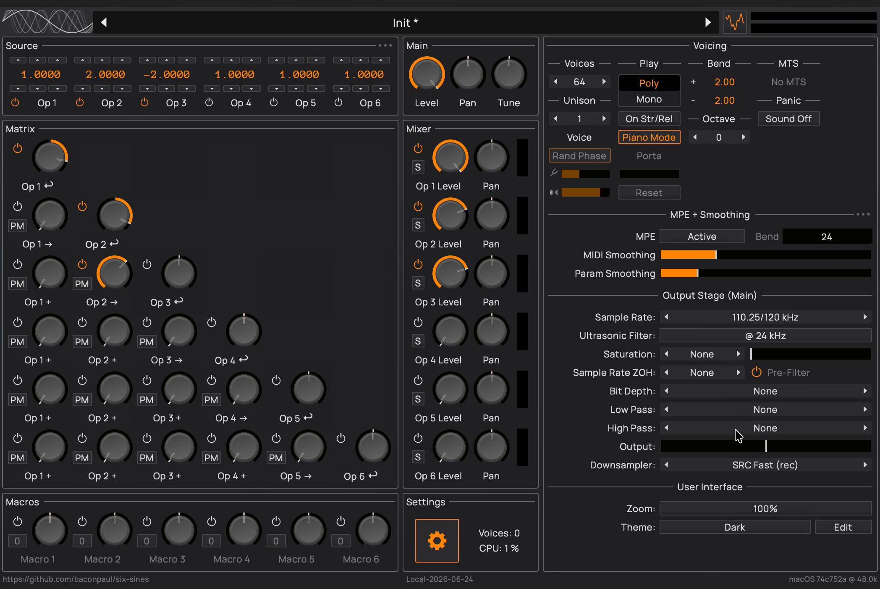
Set the output stage saturation to Soft at about one third, and lower the main output gain to about -12.94 dB
{"action": "left_click", "coordinate": [698, 358]}
{"action": "left_click", "coordinate": [627, 418]}
{"action": "left_click_drag", "start_coordinate": [761, 356], "coordinate": [789, 356]}
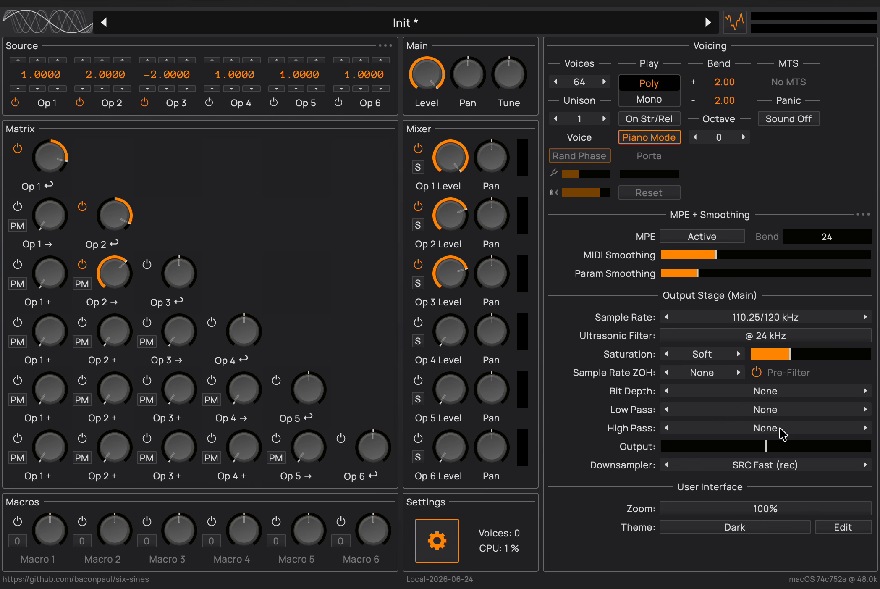
{"action": "left_click_drag", "start_coordinate": [766, 449], "coordinate": [725, 451]}
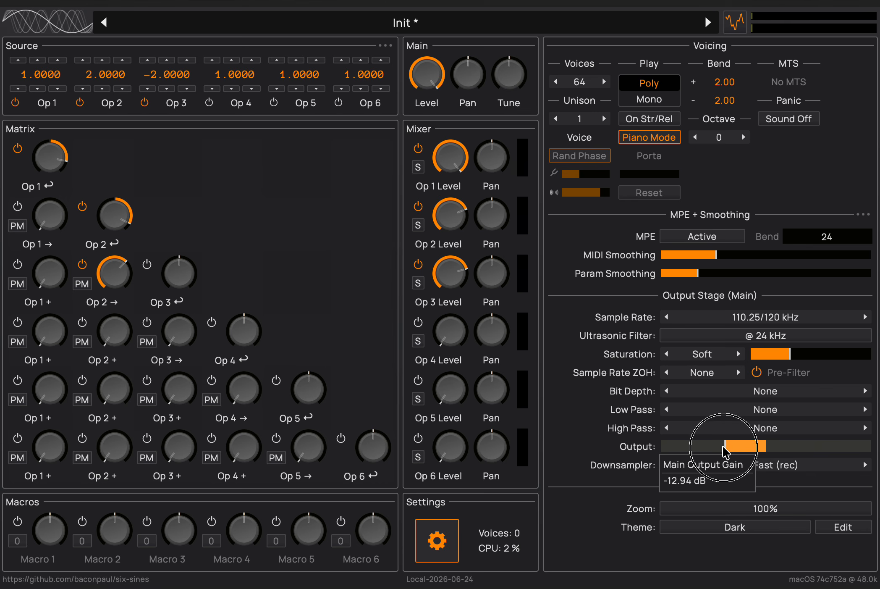
Try the 12 kHz ZOH sample rate, settle on 16 kHz ZOH, and set the bit depth to 12 bit
{"action": "left_click", "coordinate": [709, 374]}
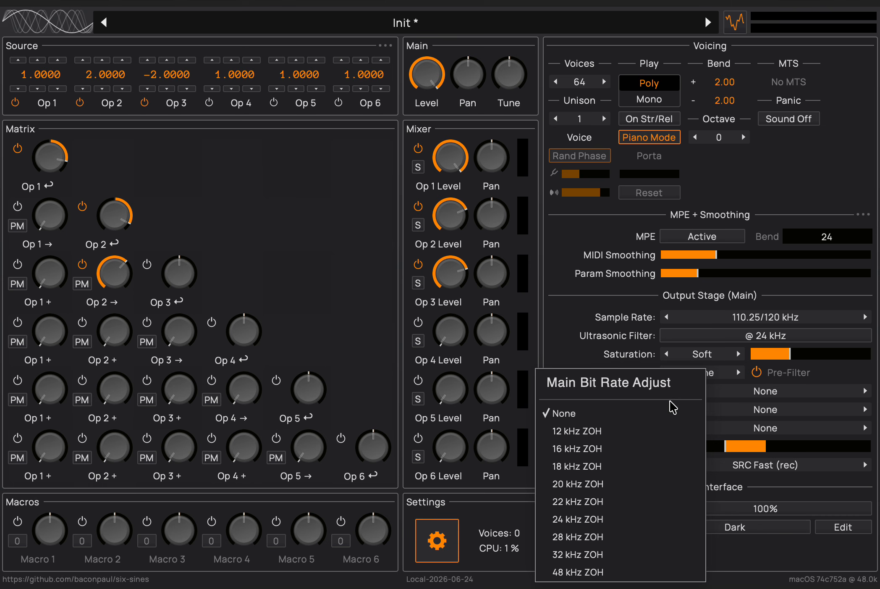
{"action": "left_click", "coordinate": [643, 432]}
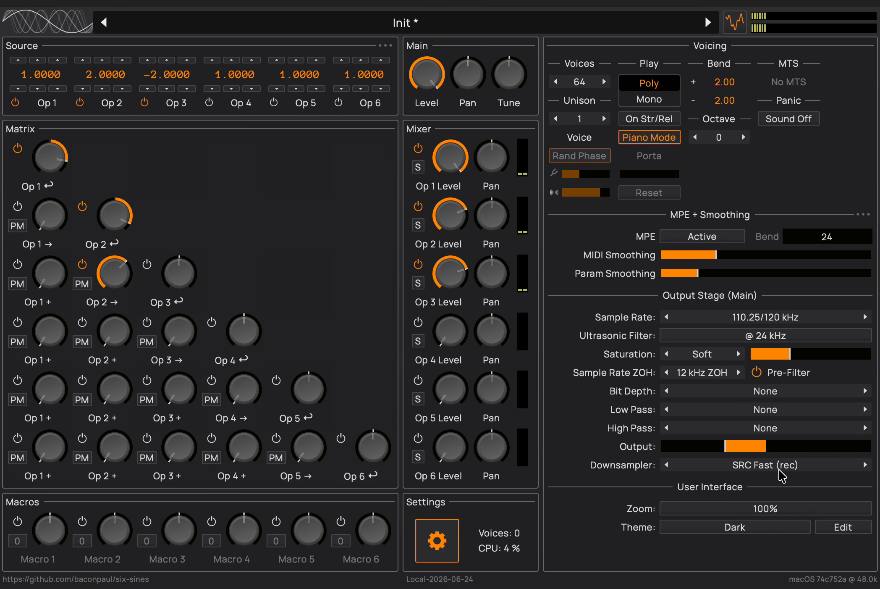
{"action": "left_click", "coordinate": [738, 374]}
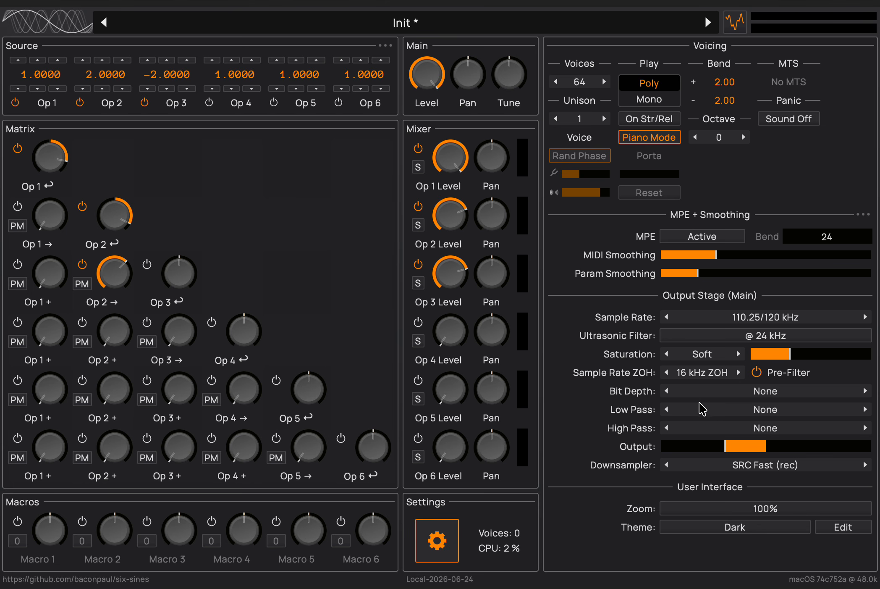
{"action": "left_click", "coordinate": [718, 390]}
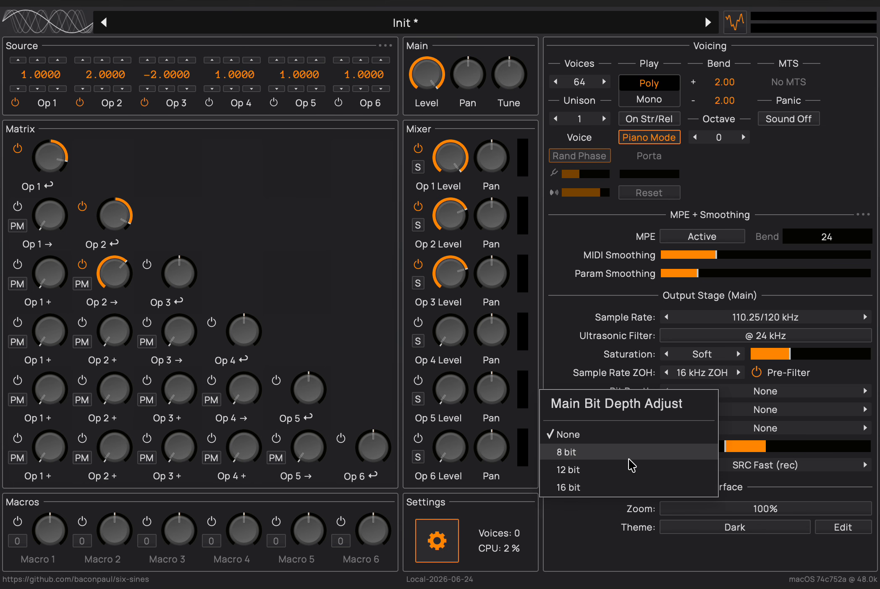
{"action": "left_click", "coordinate": [630, 469]}
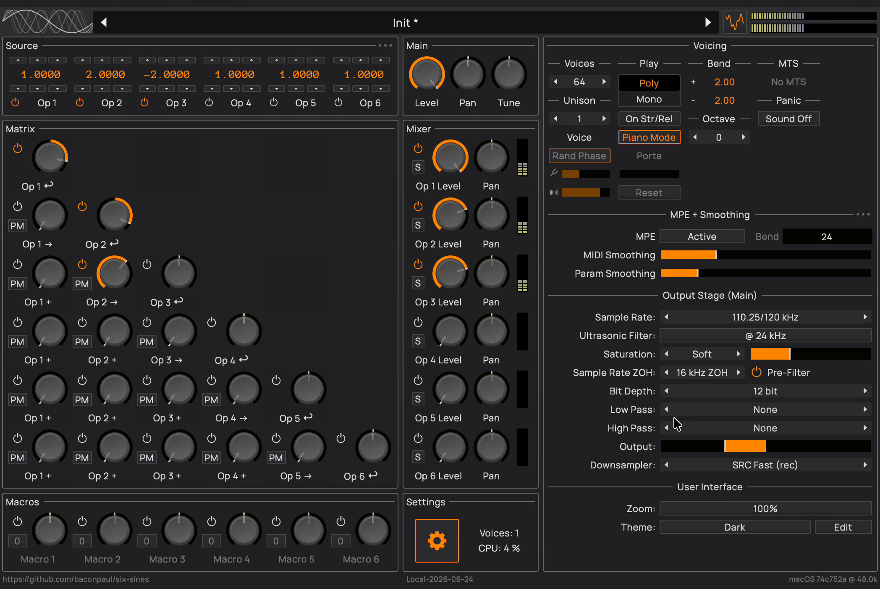
Set the output stage's low pass filter to 16 kHz and its high pass filter to 20 Hz
{"action": "left_click", "coordinate": [703, 409]}
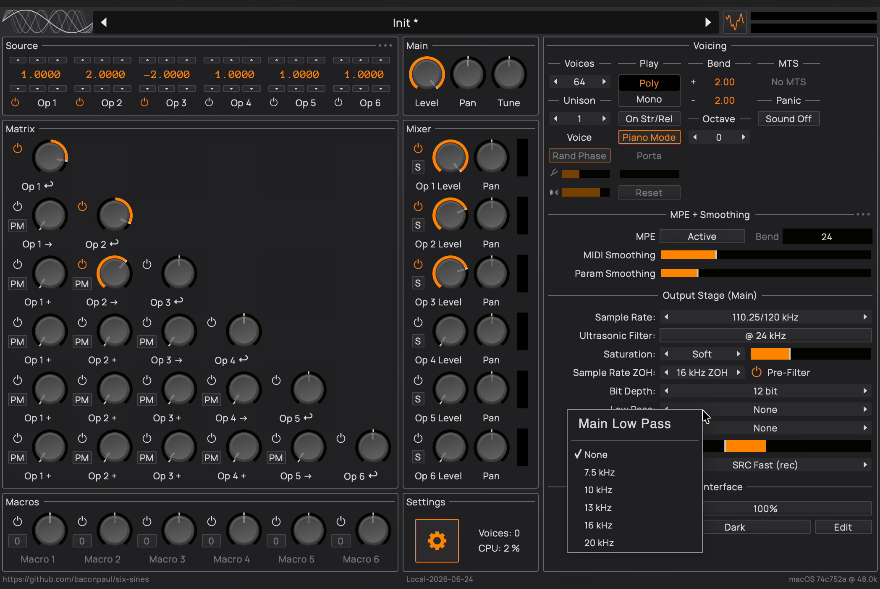
{"action": "left_click", "coordinate": [638, 525]}
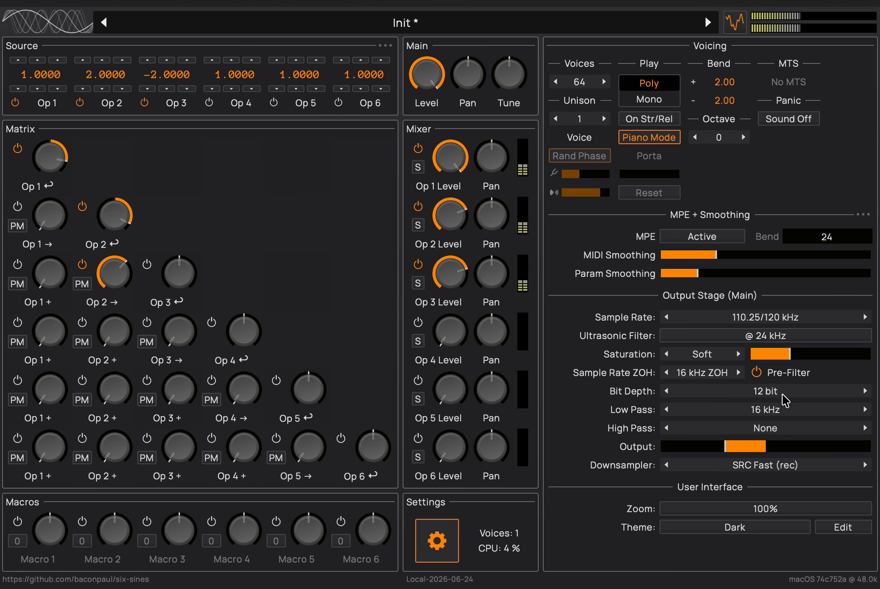
{"action": "left_click", "coordinate": [752, 428]}
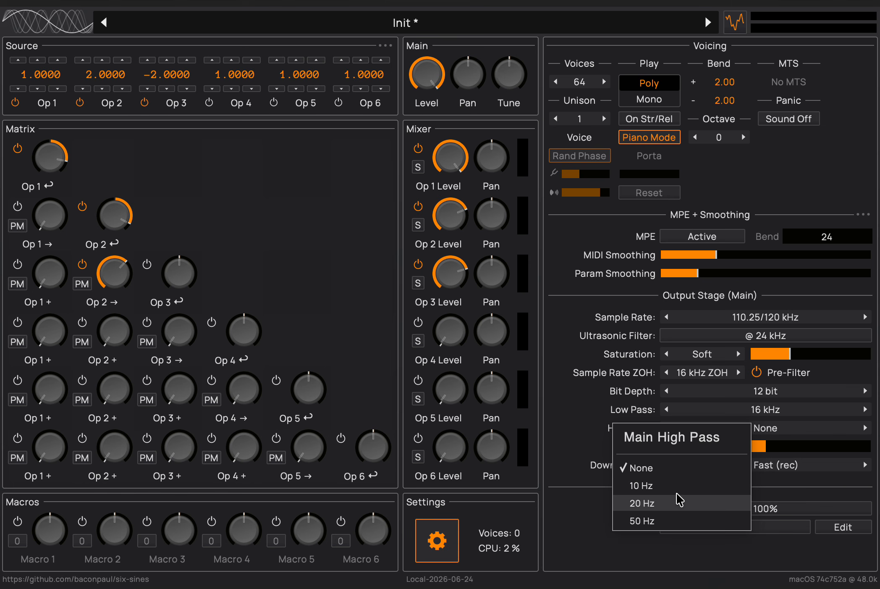
{"action": "left_click", "coordinate": [672, 503]}
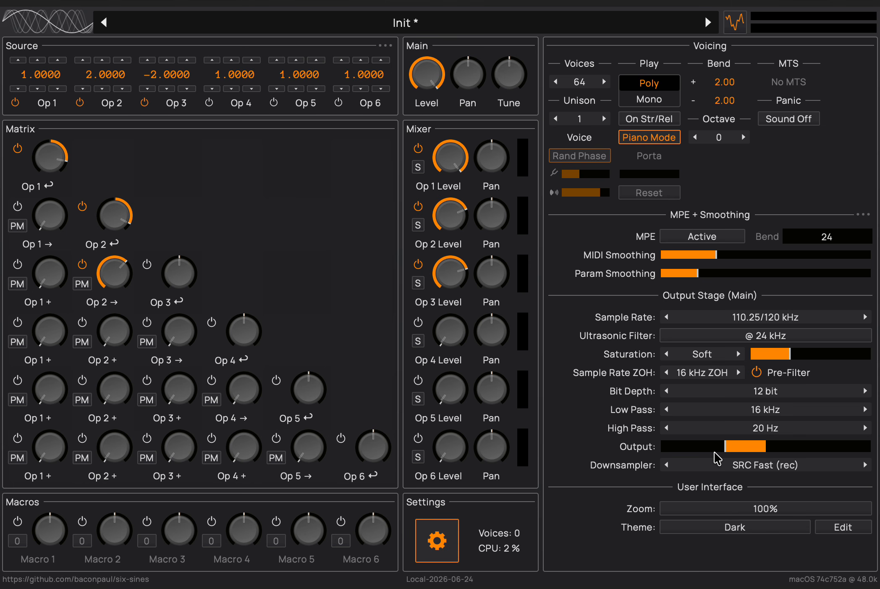
Change the theme's Value color to green #00FF4B in the color editor and close the editor
{"action": "left_click", "coordinate": [720, 536]}
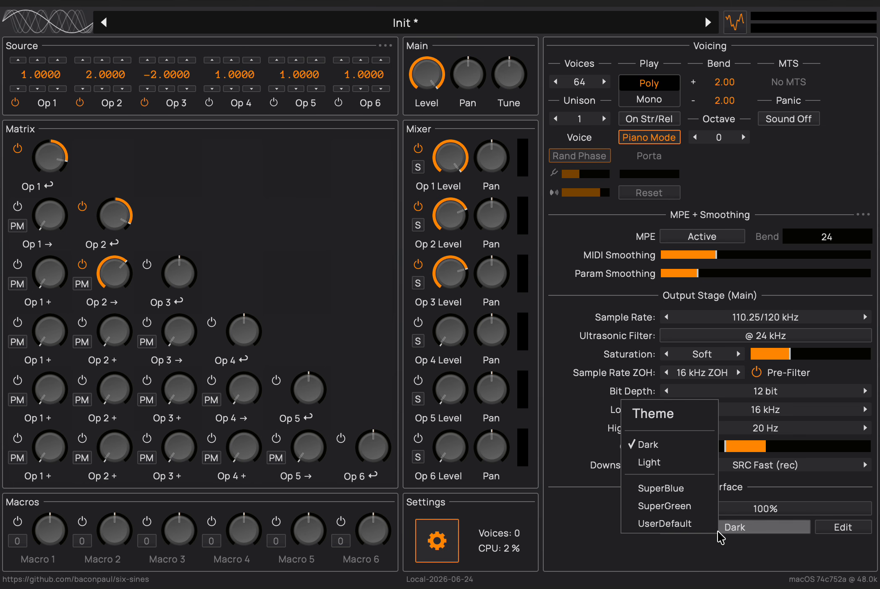
{"action": "left_click", "coordinate": [587, 551]}
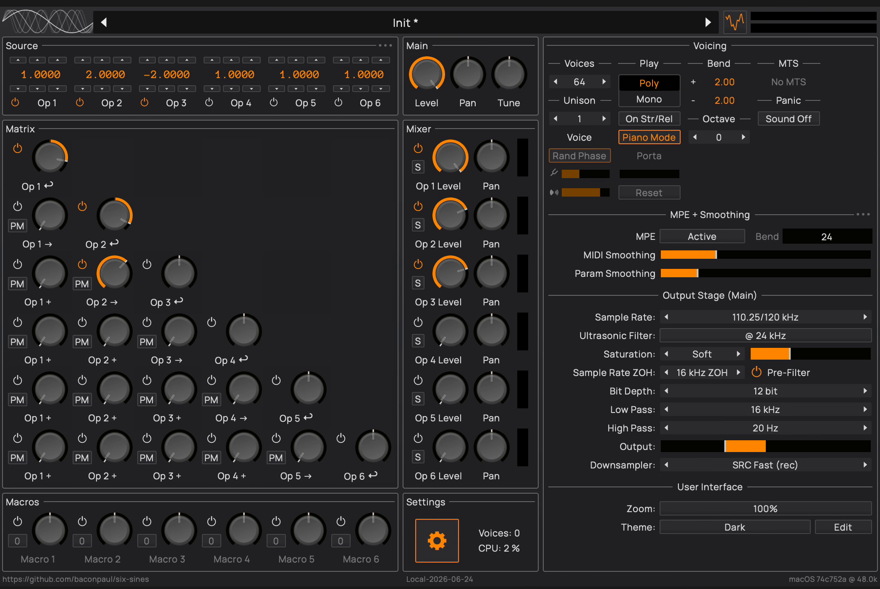
{"action": "left_click_drag", "start_coordinate": [108, 23], "coordinate": [620, 93]}
{"action": "left_click", "coordinate": [414, 234]}
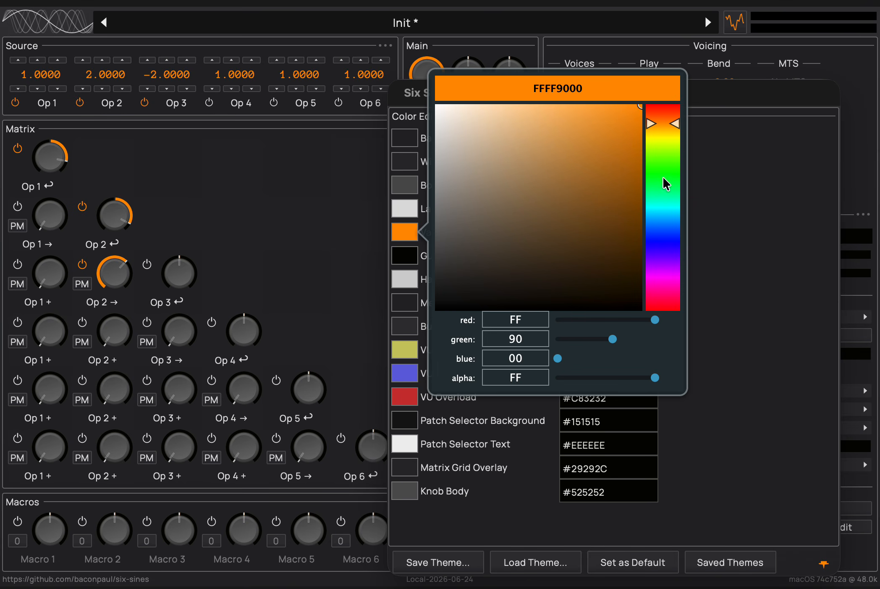
{"action": "left_click_drag", "start_coordinate": [666, 124], "coordinate": [668, 181]}
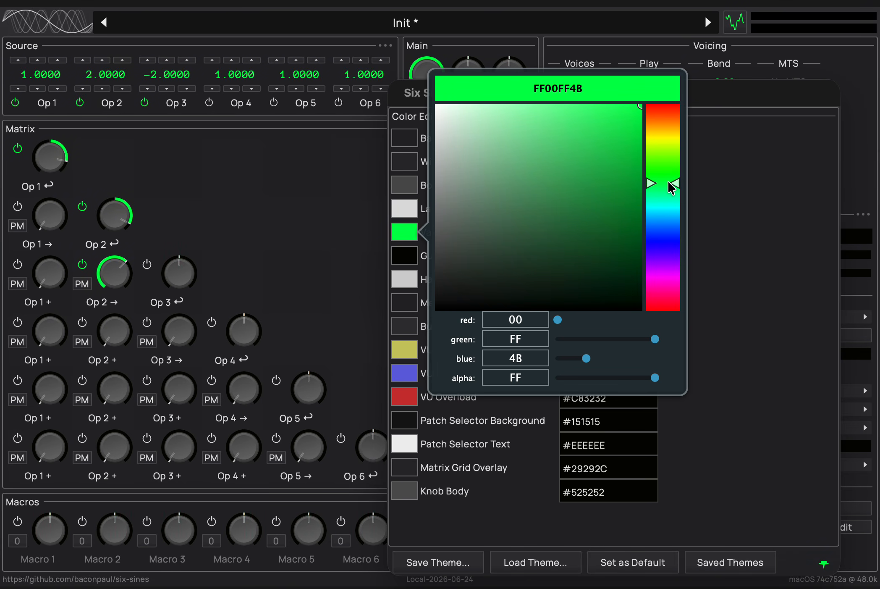
{"action": "left_click", "coordinate": [775, 389]}
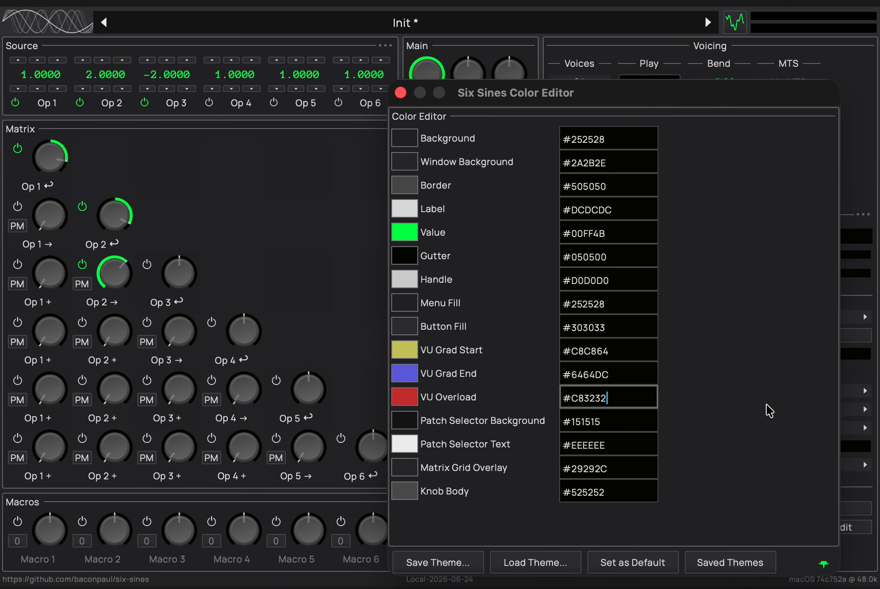
{"action": "left_click", "coordinate": [401, 92]}
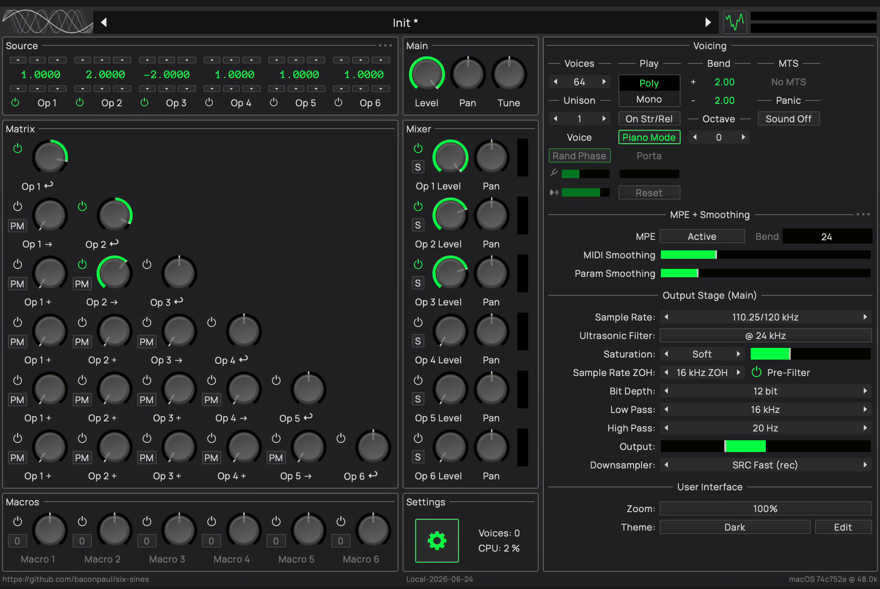
{"action": "key", "text": "shift+super+5"}
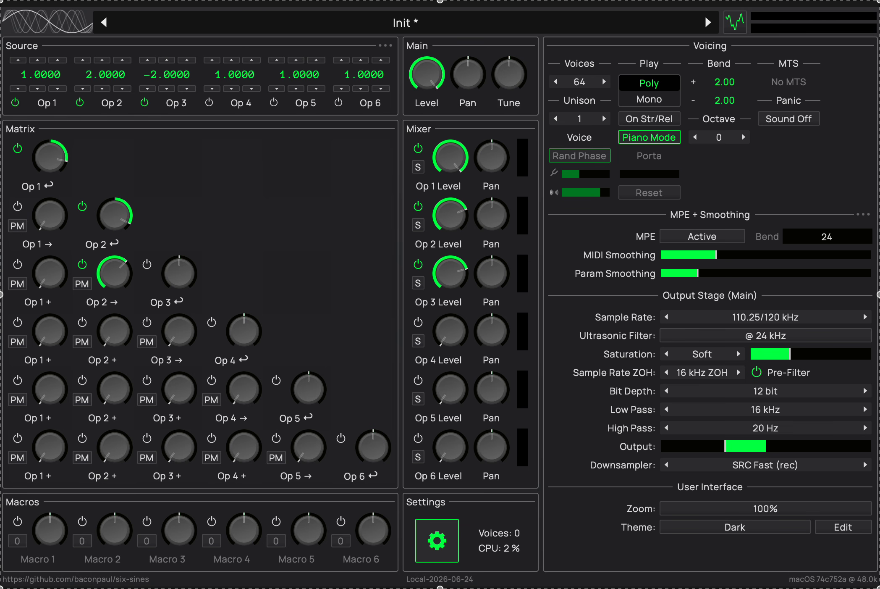